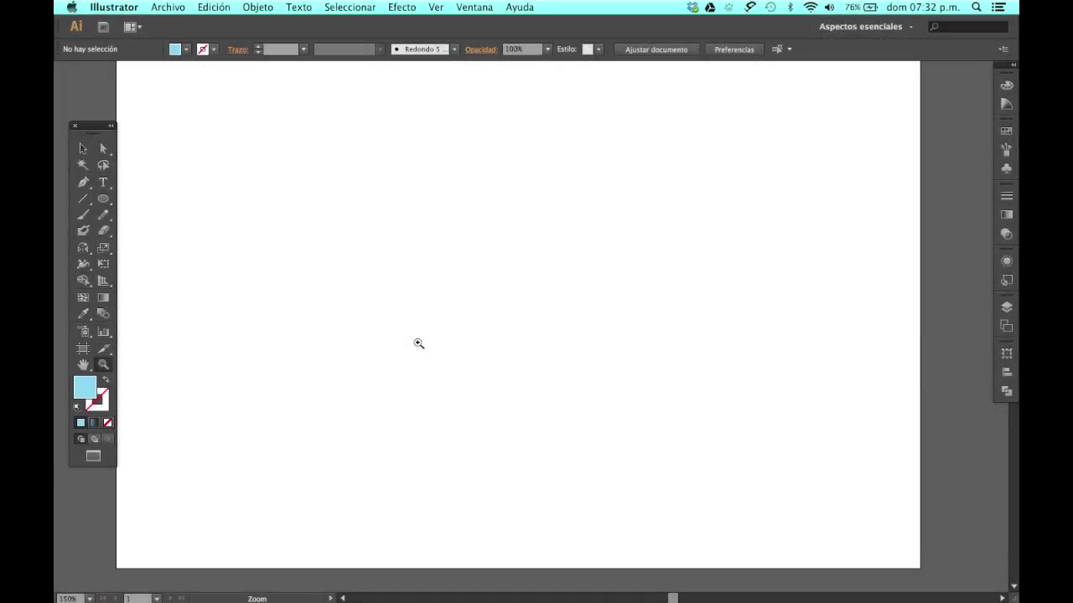
Step: Draw a small light blue square and duplicate it into a row of ten
left_click(82, 148)
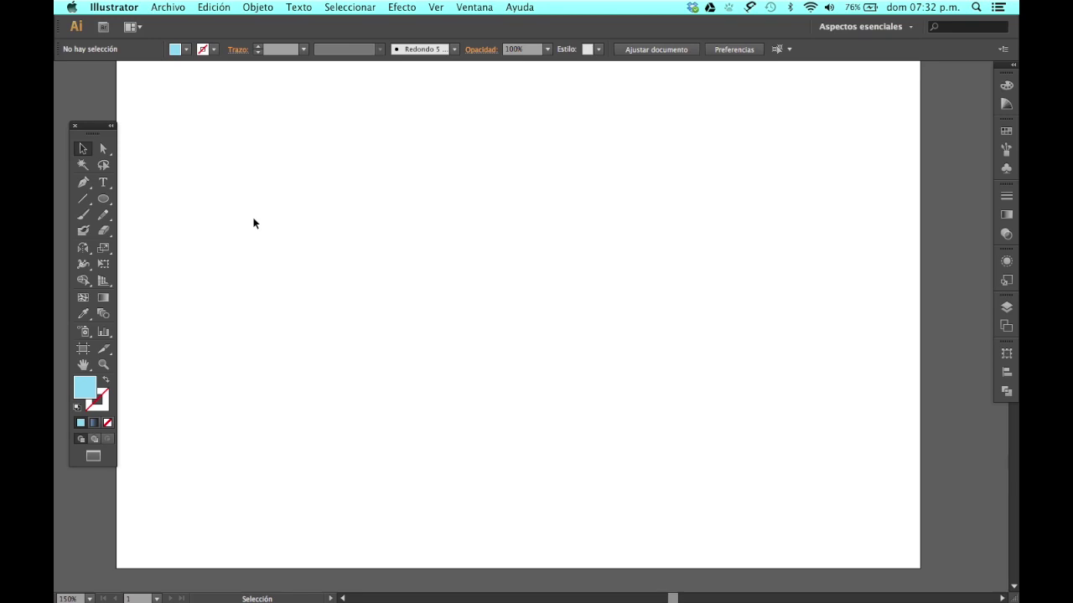
left_click_drag(110, 208, 155, 196)
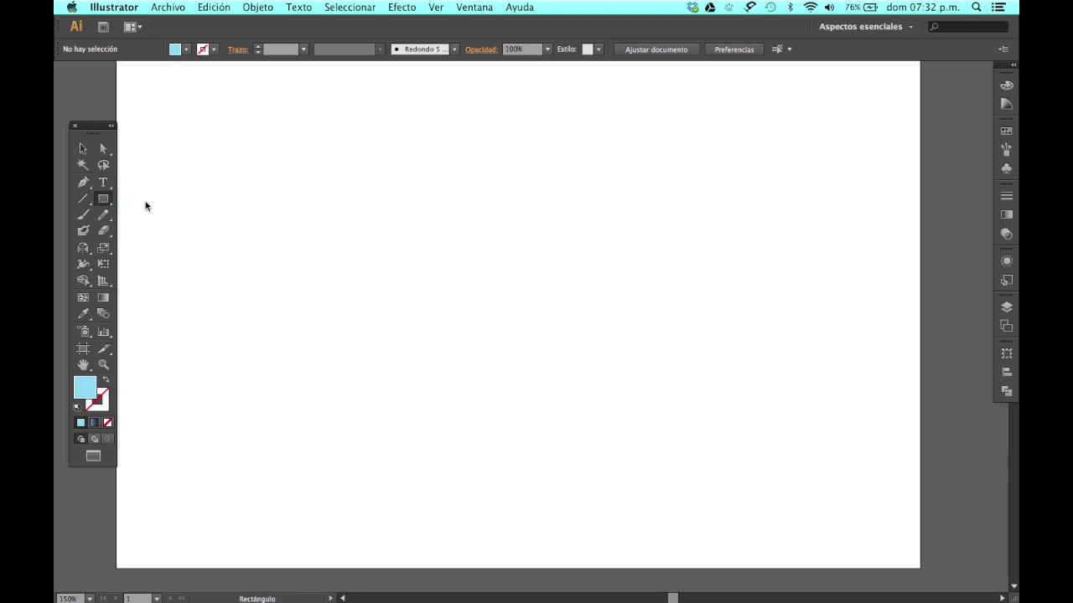
left_click_drag(183, 162, 247, 198)
key("v")
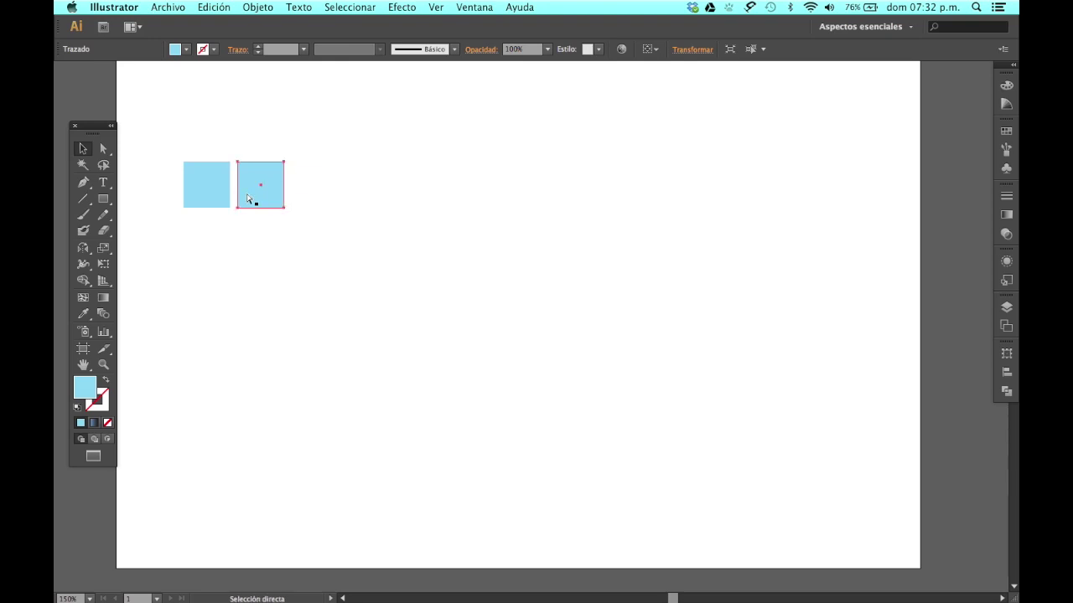
key("ctrl+d")
key("ctrl+d")
key("ctrl+d")
key("ctrl+d")
key("ctrl+d")
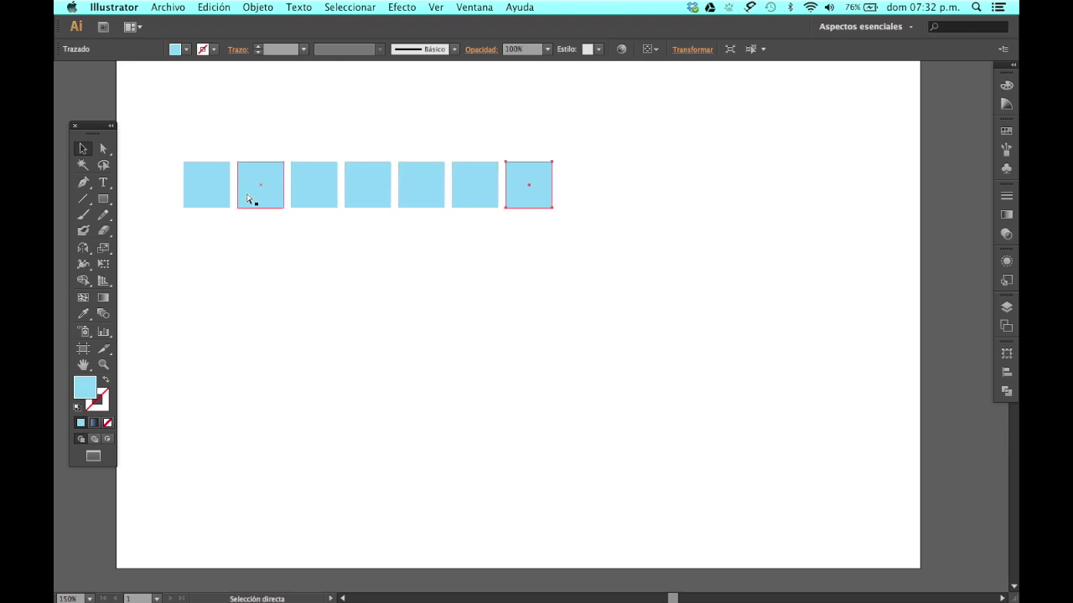
key("ctrl+d")
key("ctrl+d")
key("ctrl+d")
key("v")
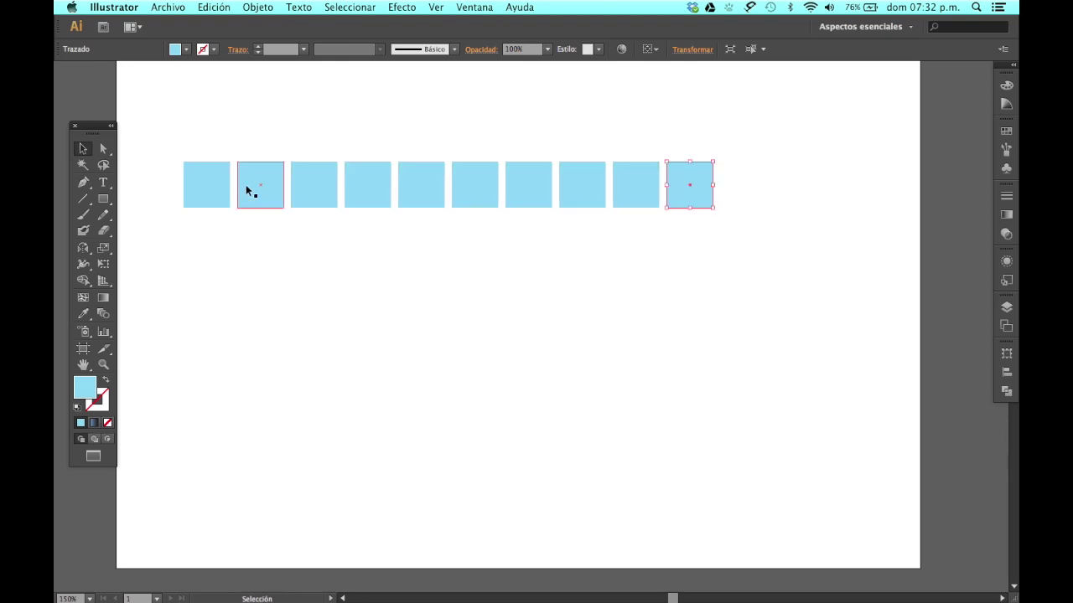
Step: Copy the row of ten squares straight down into several evenly spaced rows
left_click_drag(173, 158, 722, 321)
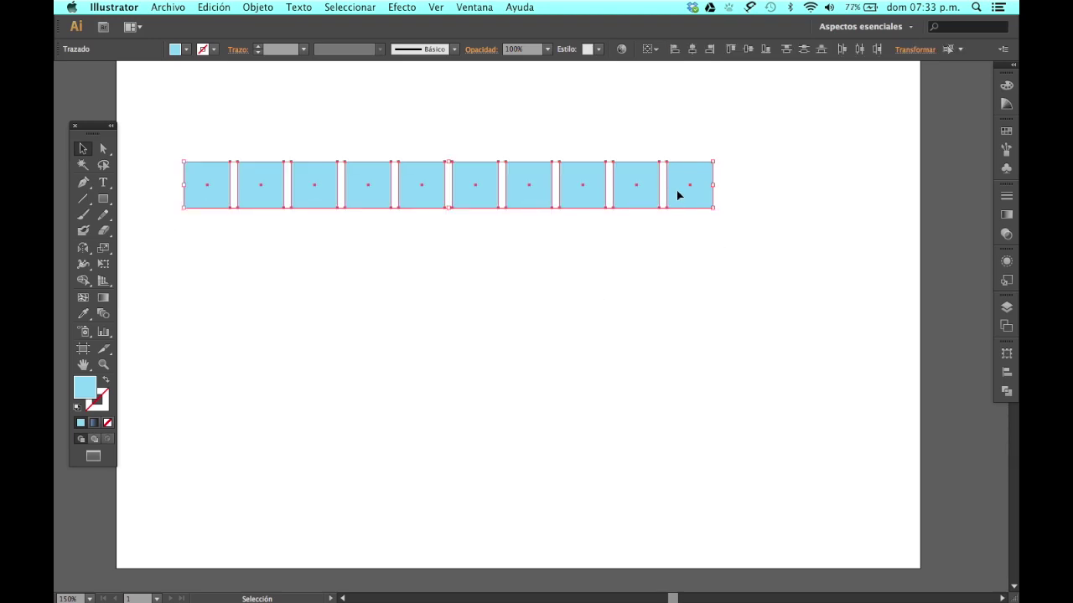
left_click_drag(678, 197, 680, 243)
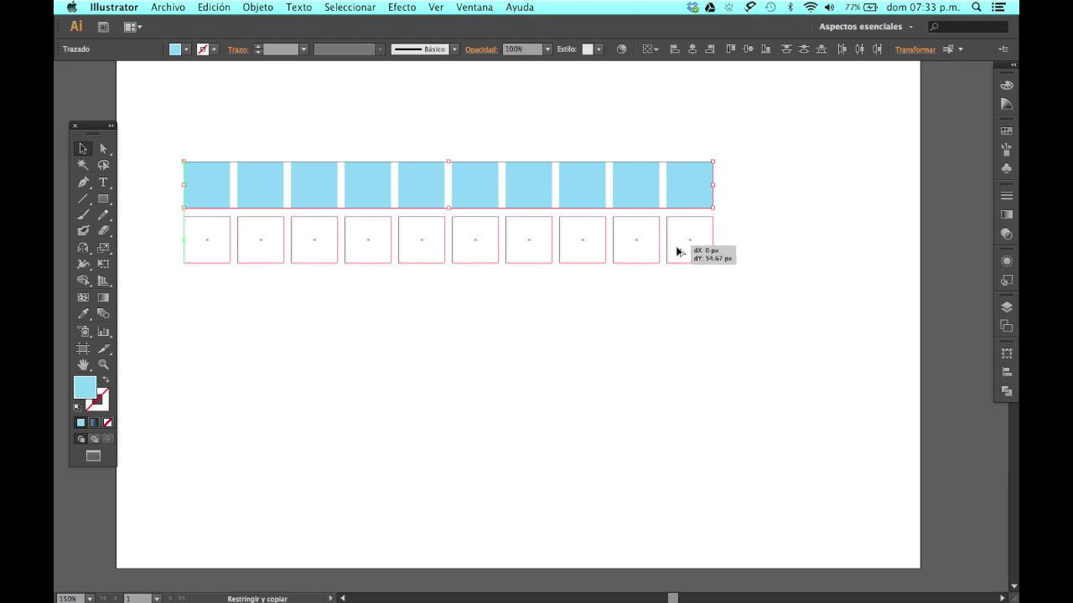
left_click_drag(679, 240, 677, 248)
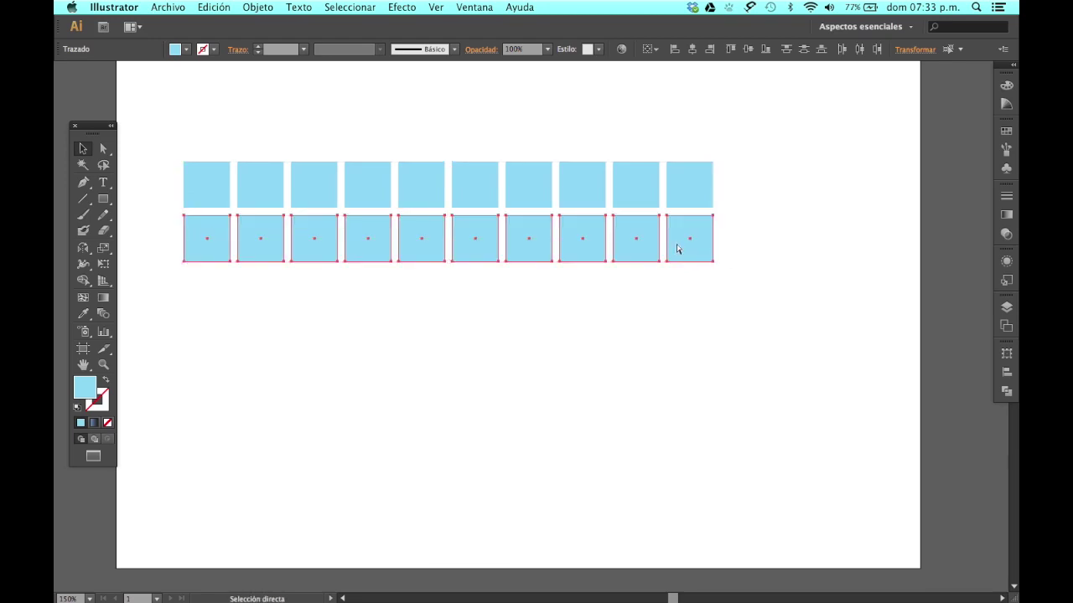
key("ctrl+d")
key("ctrl+d")
key("ctrl+d")
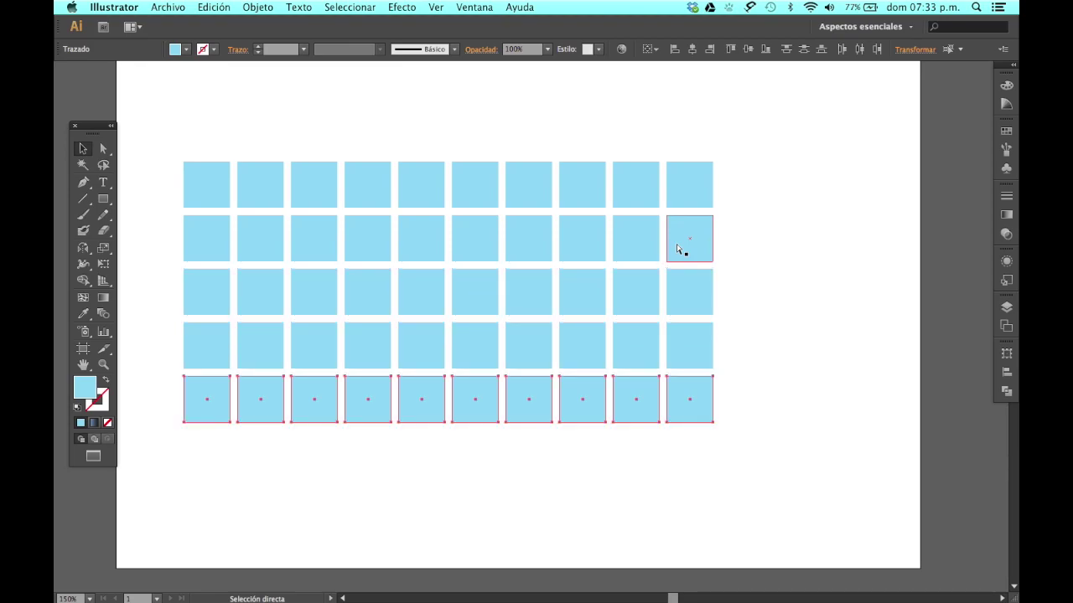
key("ctrl+d")
key("ctrl+d")
key("ctrl+d")
key("ctrl+d")
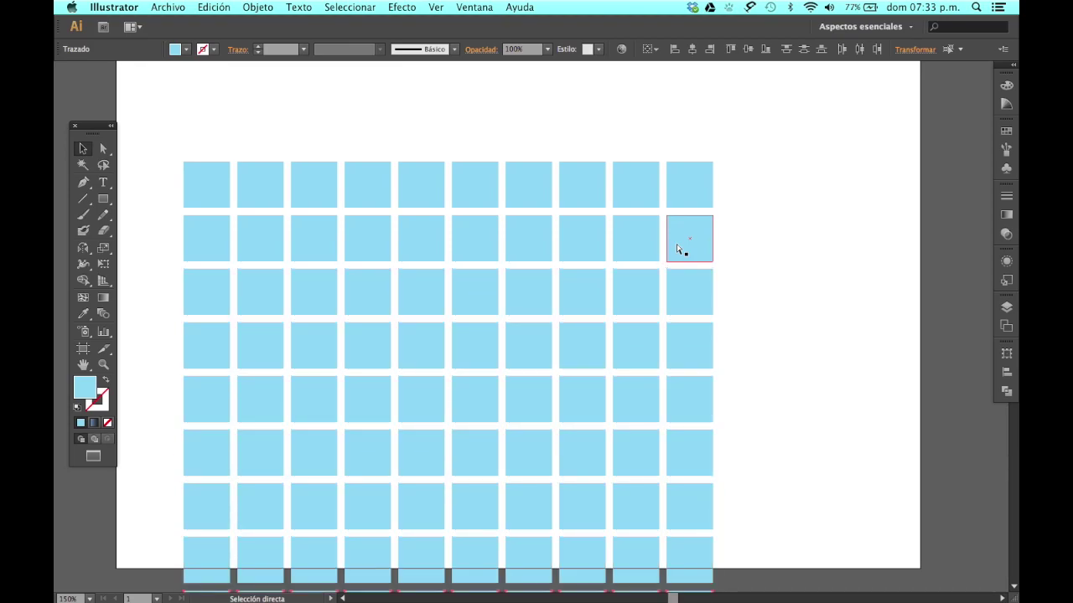
key("ctrl+shift+a")
Step: Zoom out and add the final bottom row to complete the 10-by-10 grid
key("z")
left_click(677, 245, "alt")
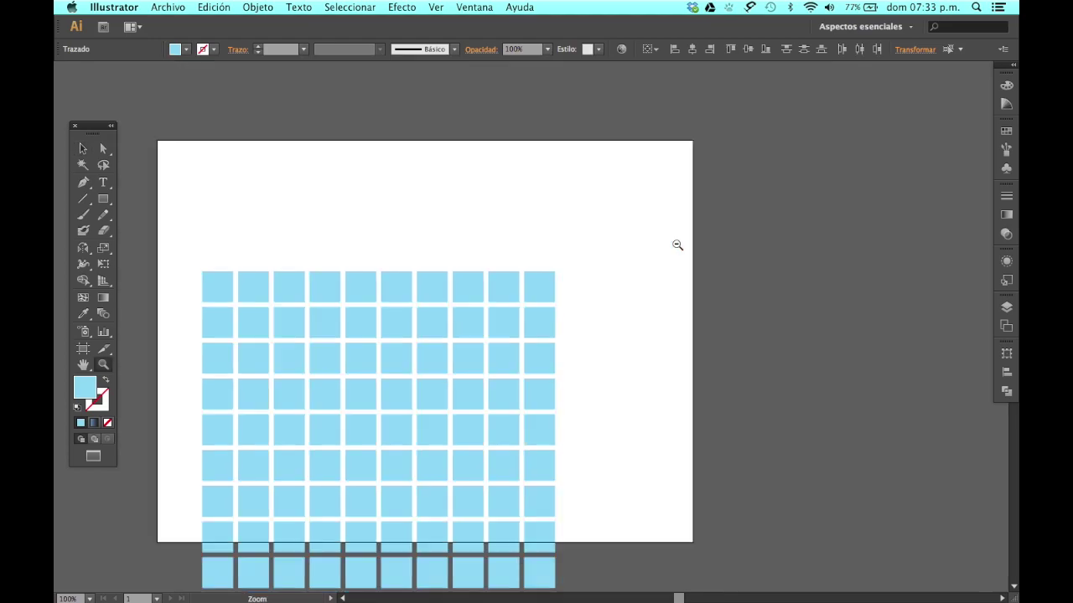
key("ctrl+d")
scroll(677, 245, "down", 2)
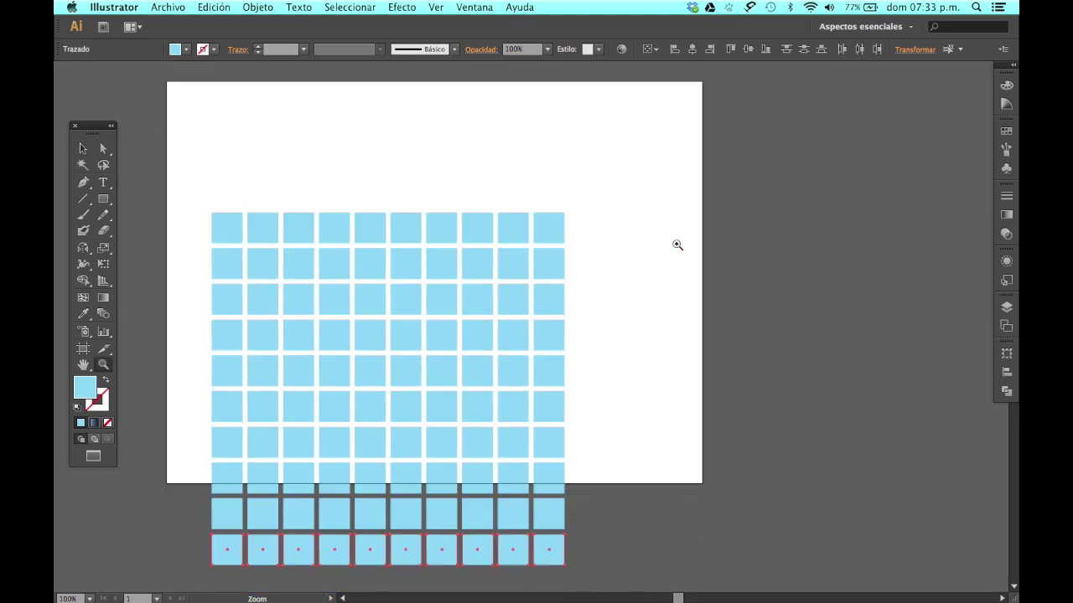
key("v")
left_click(200, 174)
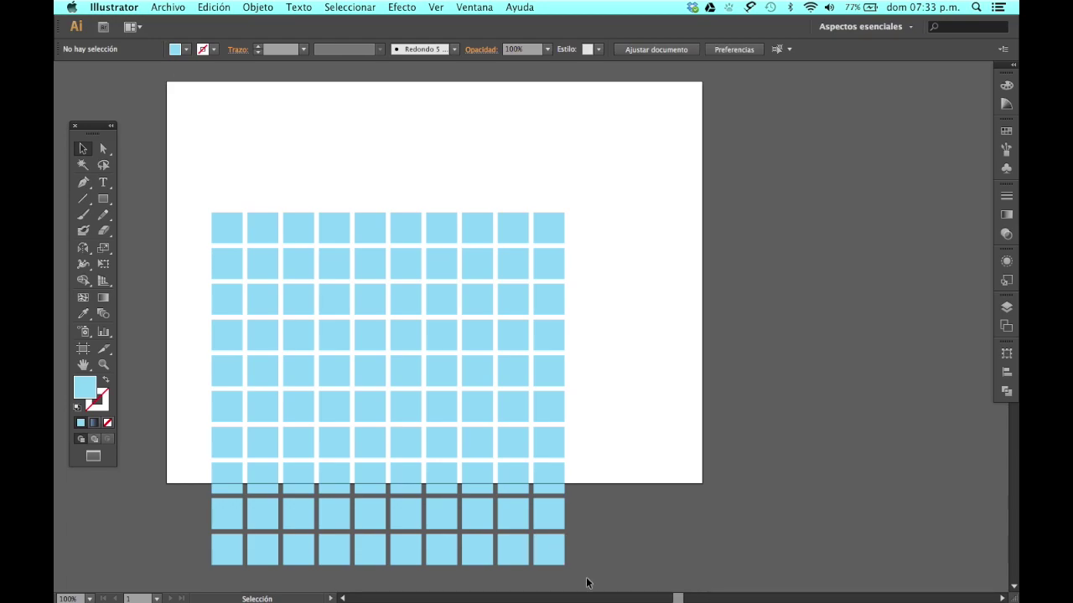
Step: Rotate the grid 45°, save it as symbol 'Nuevo símbolo 2', then delete it from the artboard
left_click_drag(587, 582, 198, 227)
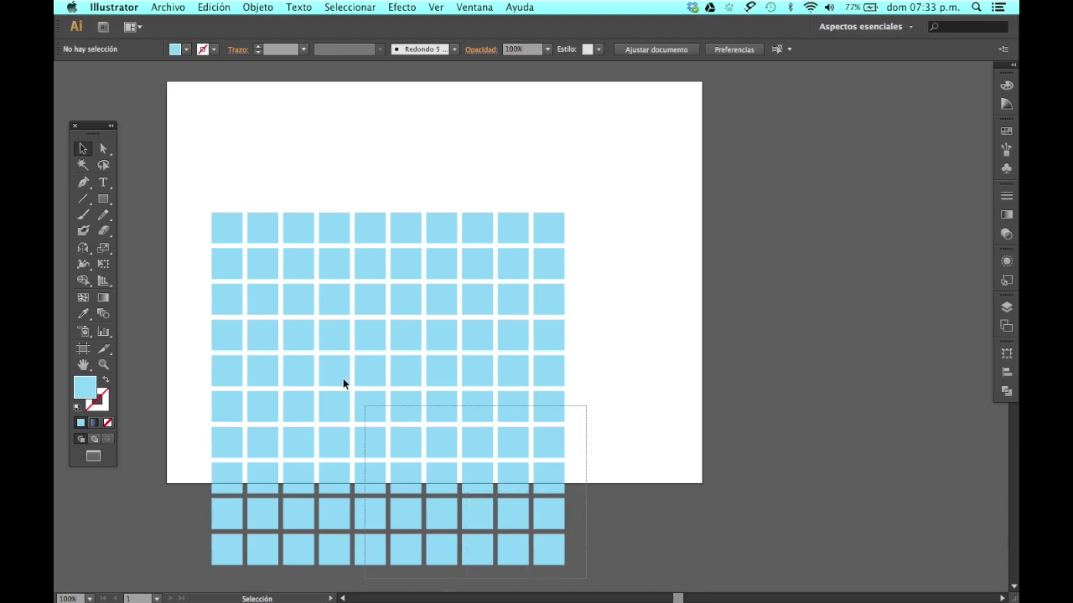
key("shift")
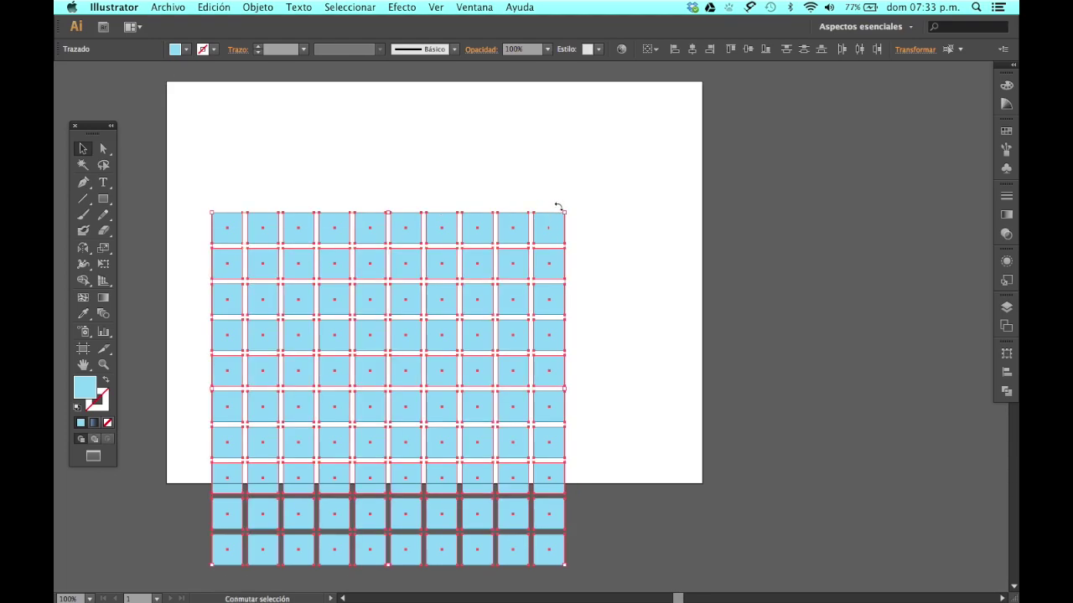
mouse_move(553, 207)
left_mouse_down()
mouse_move(330, 198)
mouse_move(1014, 166)
mouse_move(942, 178)
left_mouse_up()
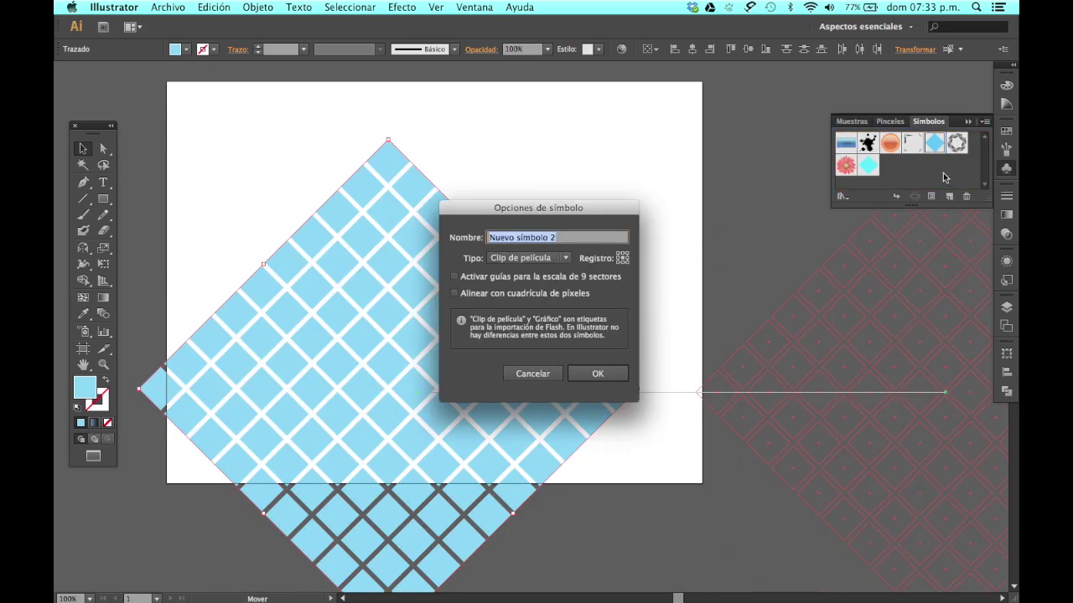
left_click(588, 376)
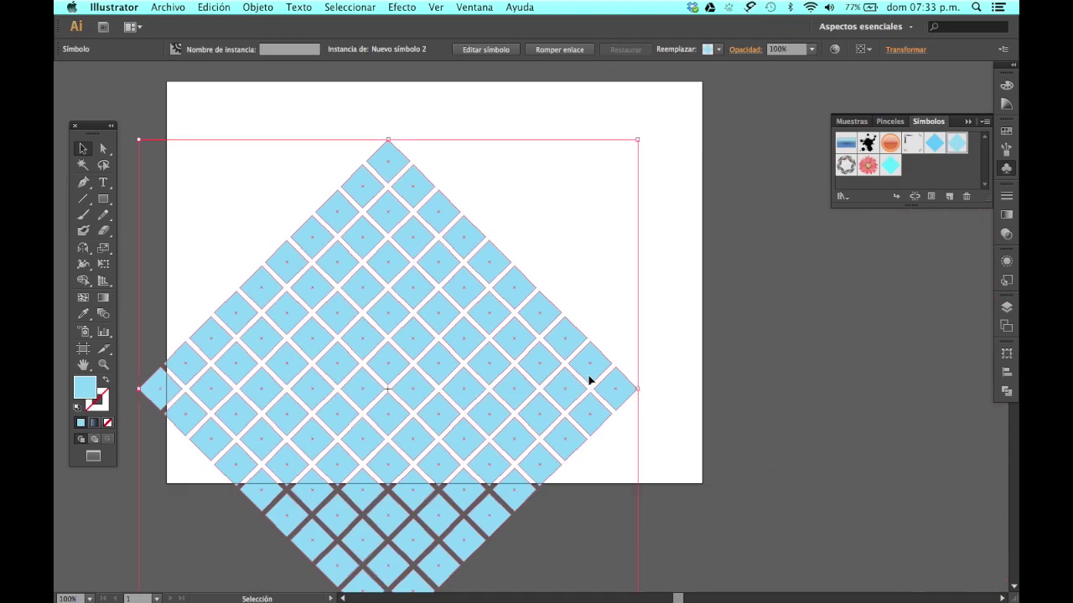
key("Delete")
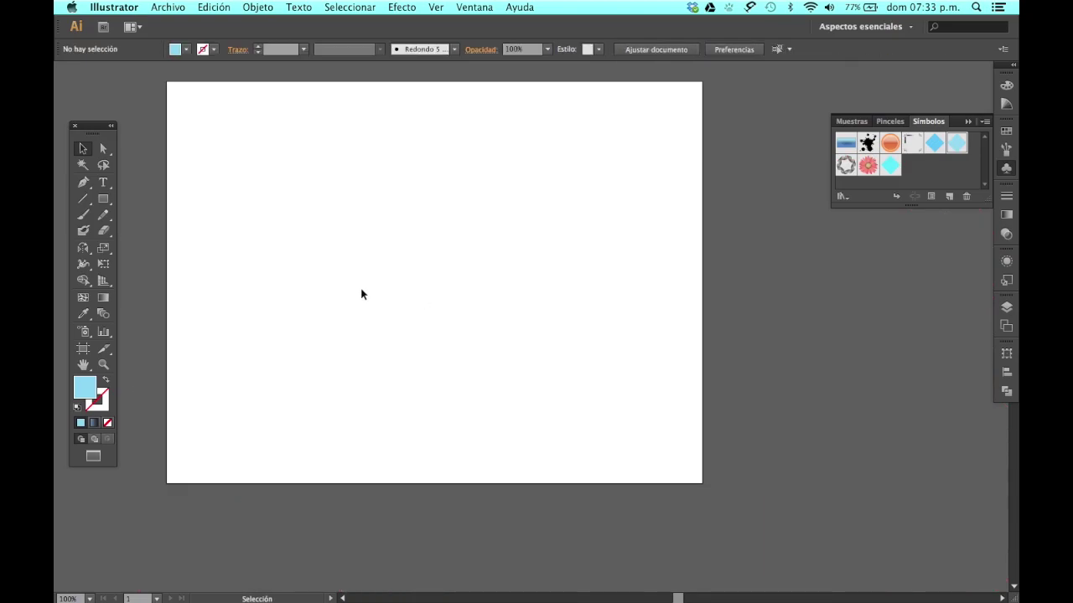
Step: Draw a light blue circle about 144 px across with the Ellipse tool
left_click_drag(104, 202, 151, 218)
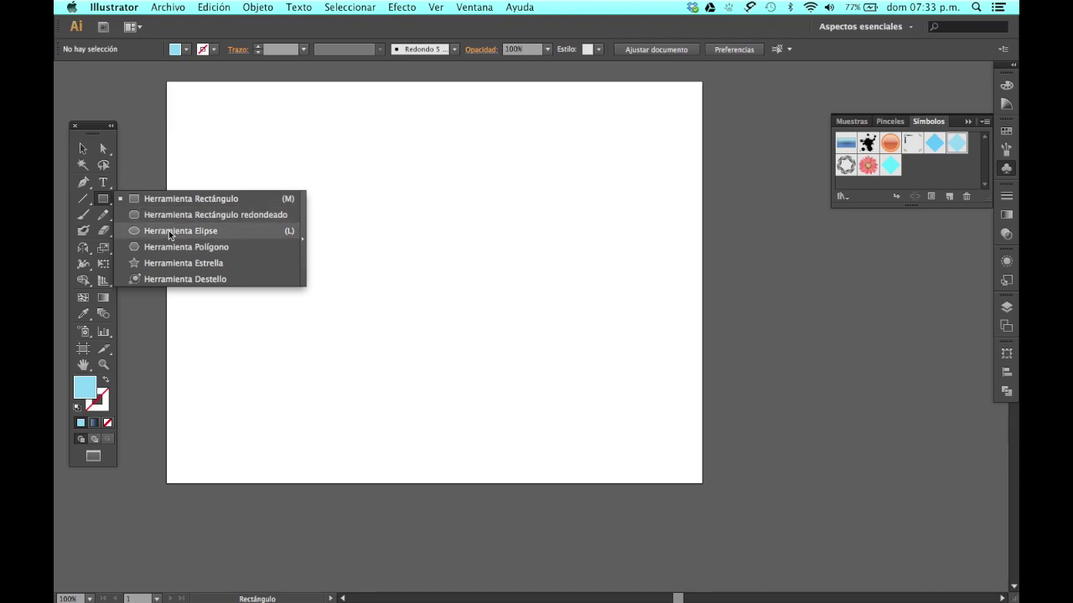
left_click_drag(151, 217, 172, 230)
left_click_drag(418, 230, 520, 316)
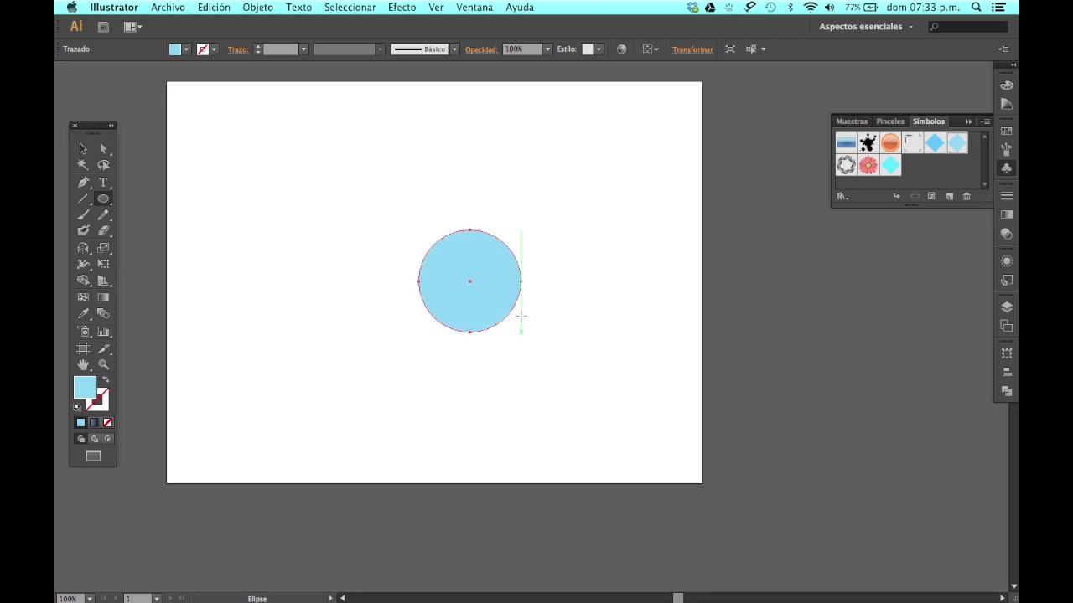
Step: Delete the circle's left anchor to make a half-disc, and place a copy to its left
key("a")
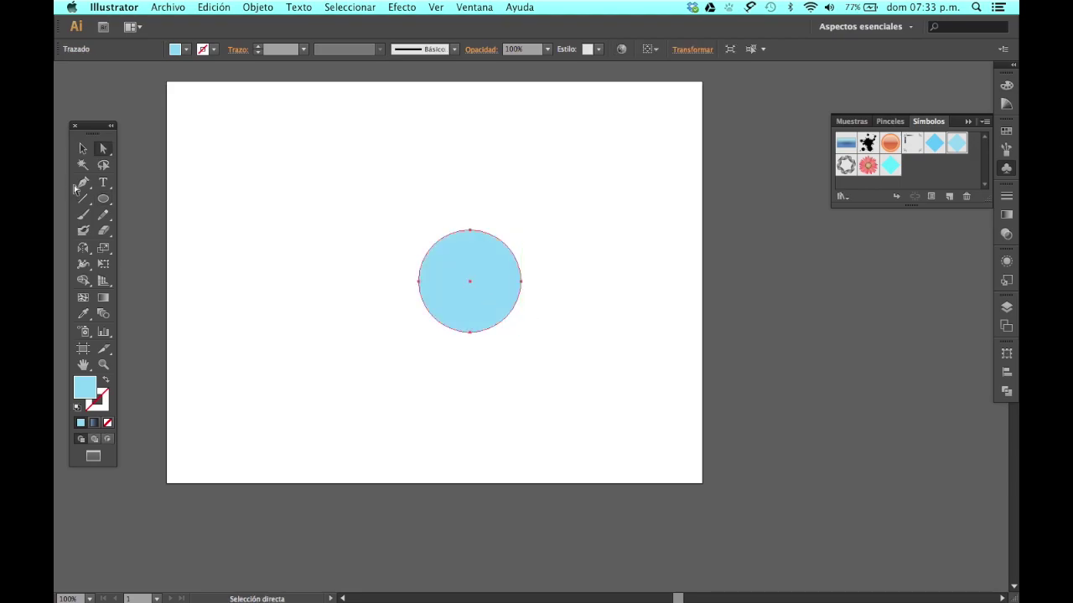
left_click(419, 281)
key("Delete")
key("v")
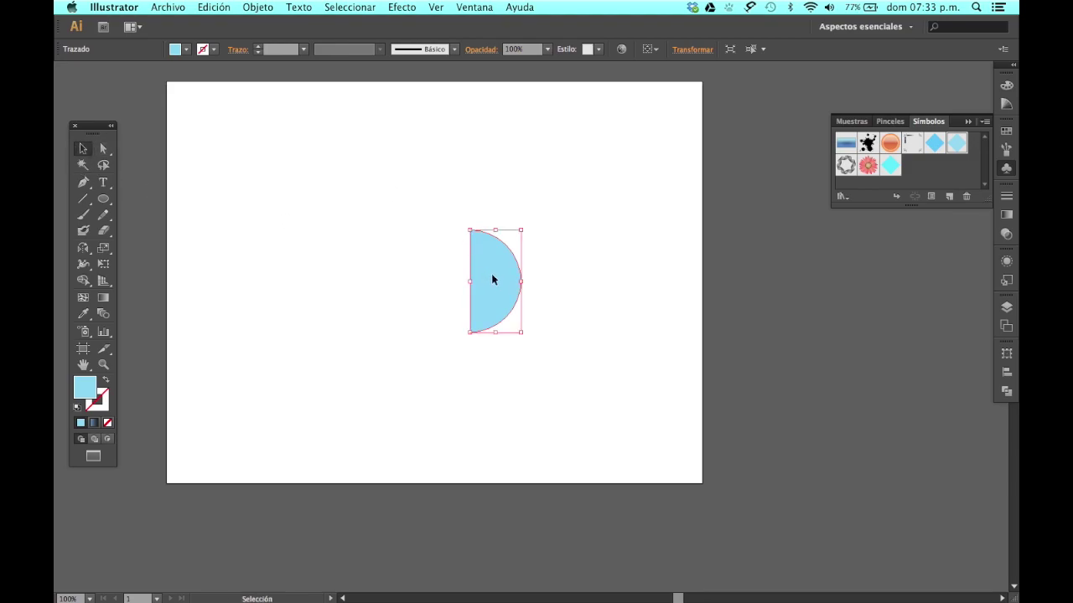
left_click_drag(494, 280, 270, 281)
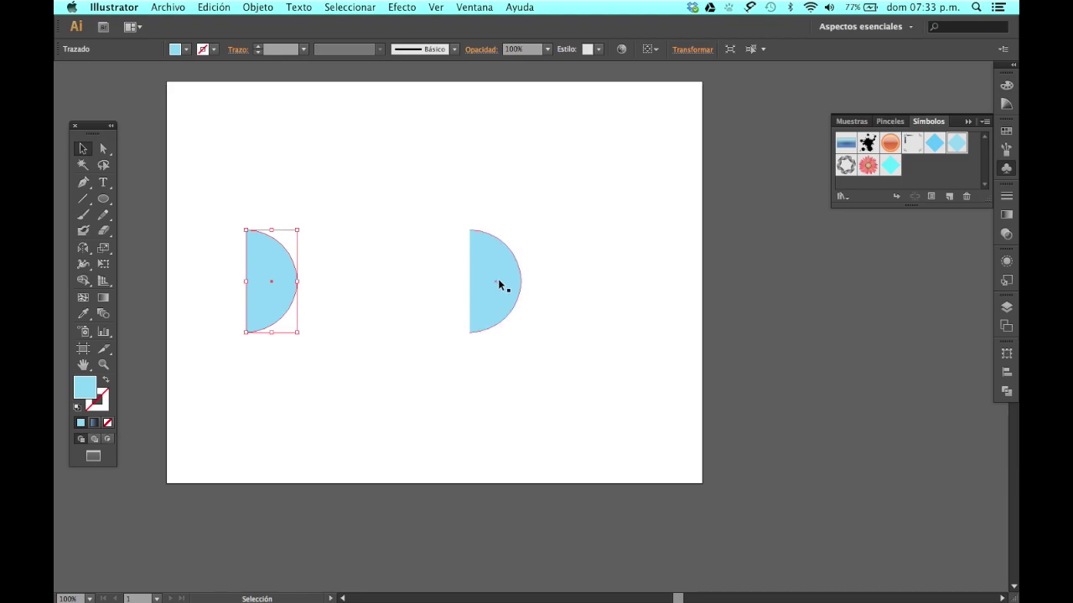
left_click(497, 283)
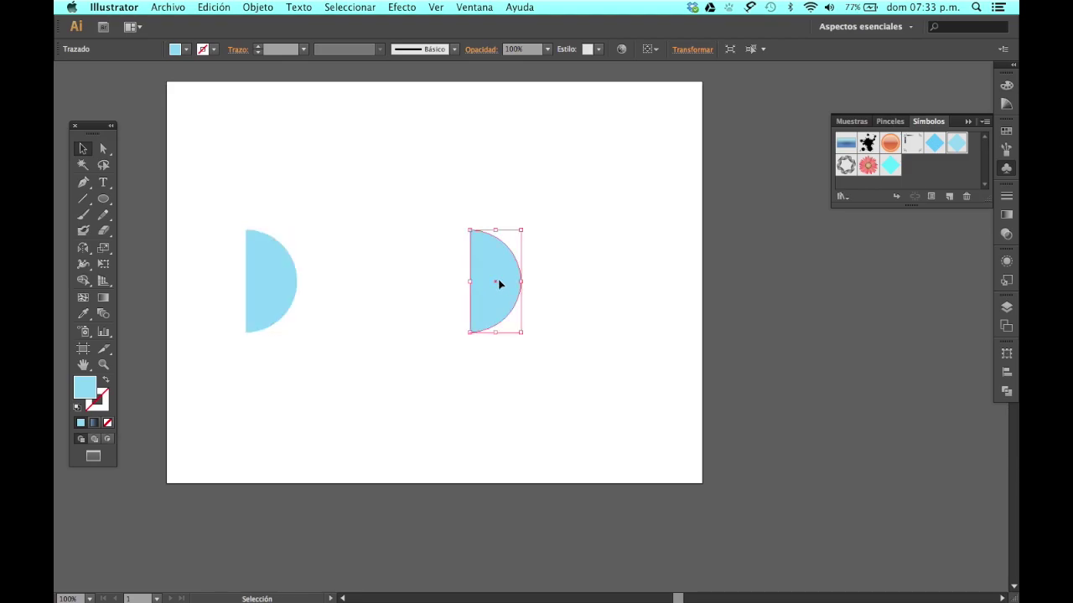
Step: Apply a front-facing 3D Revolve with preview, and open Map Art with Invisible Geometry on
left_click(396, 7)
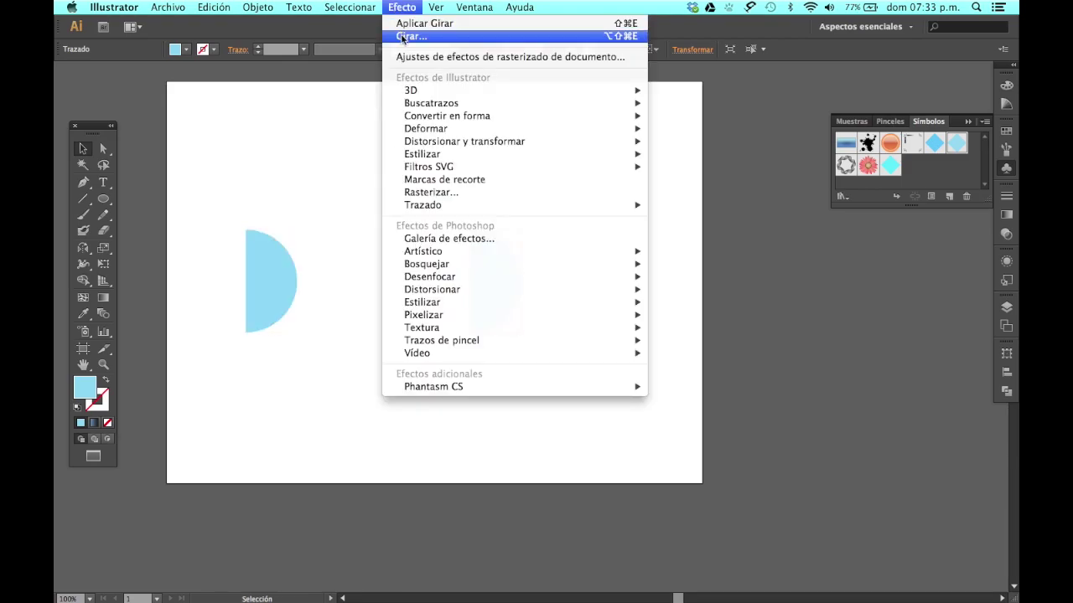
mouse_move(453, 91)
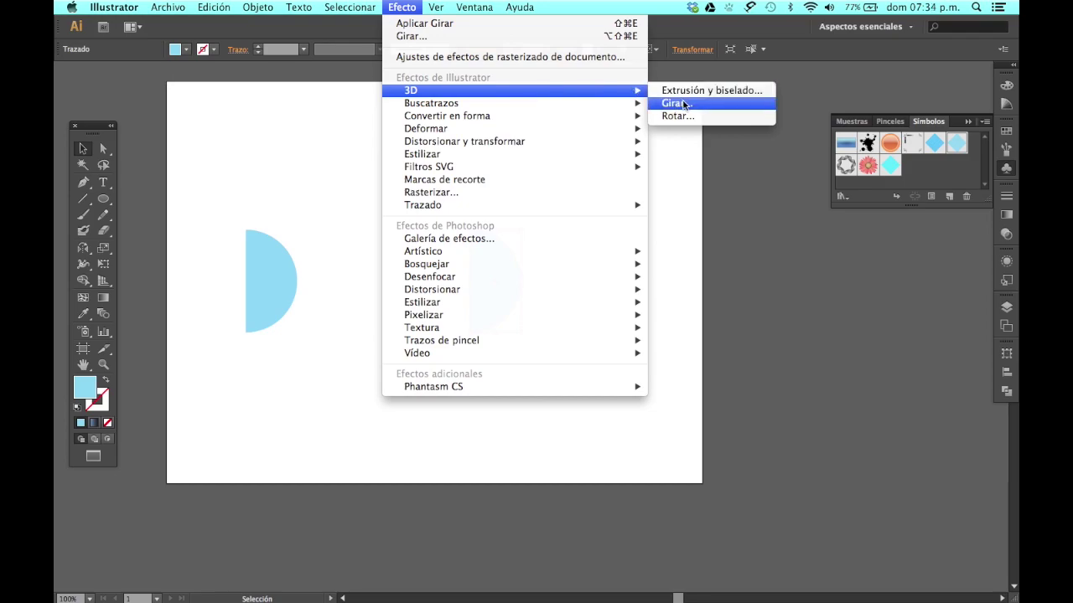
left_click(677, 104)
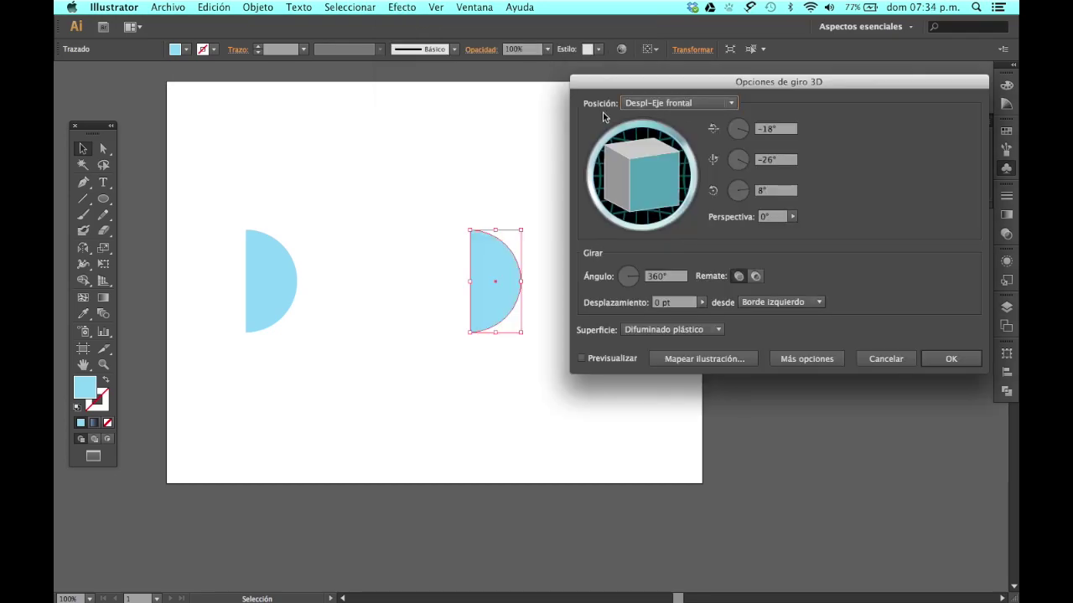
left_click(636, 103)
left_click(639, 137)
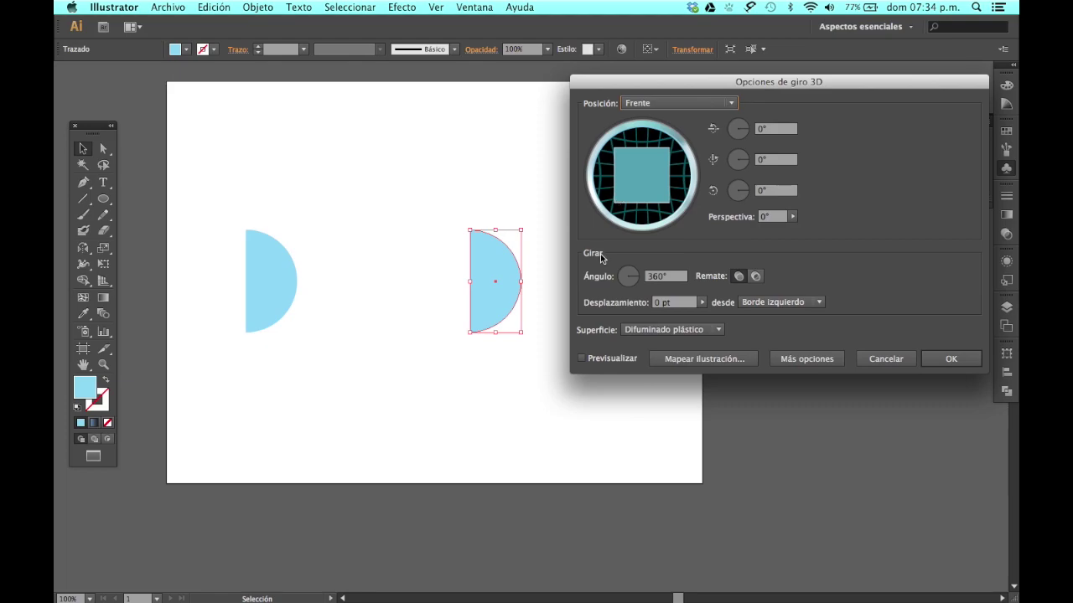
left_click(580, 359)
left_click(704, 359)
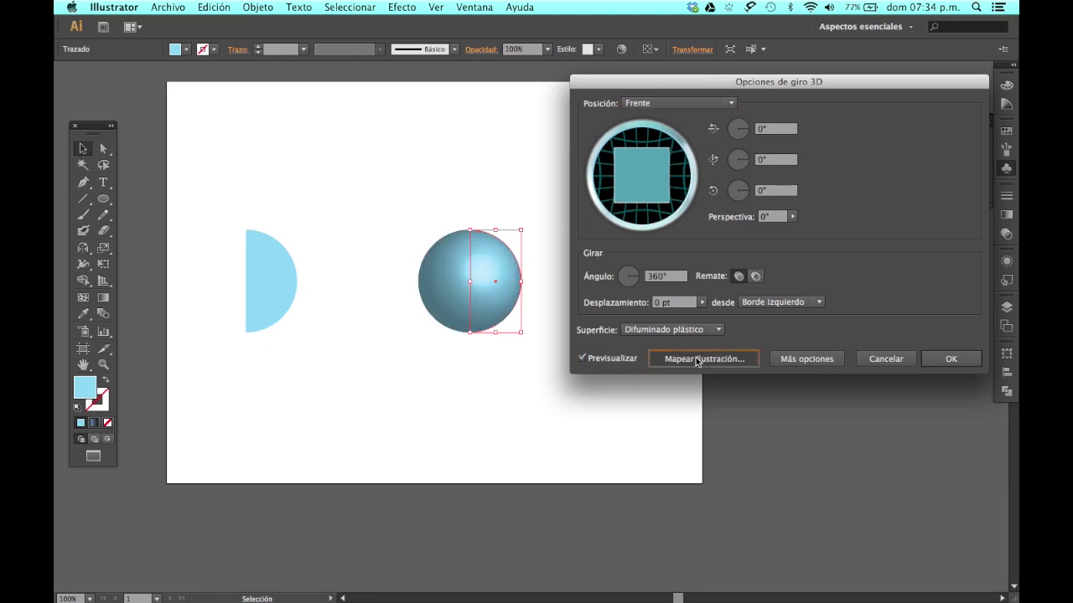
left_click(937, 312)
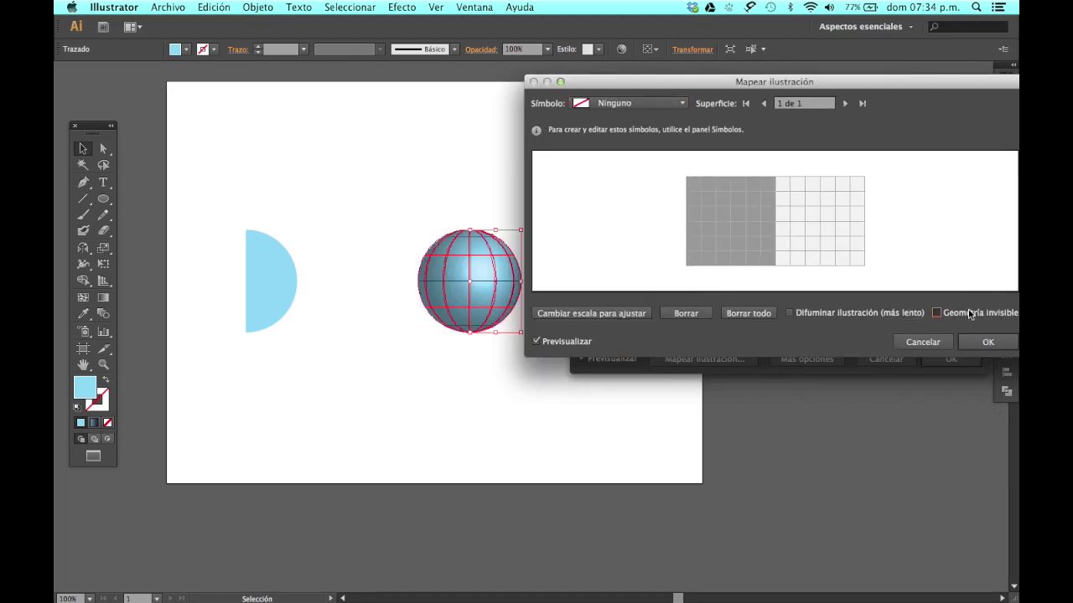
Step: Map the plain diamond grid symbol onto the sphere, position it, and apply the revolve
left_click(652, 104)
left_click(634, 193)
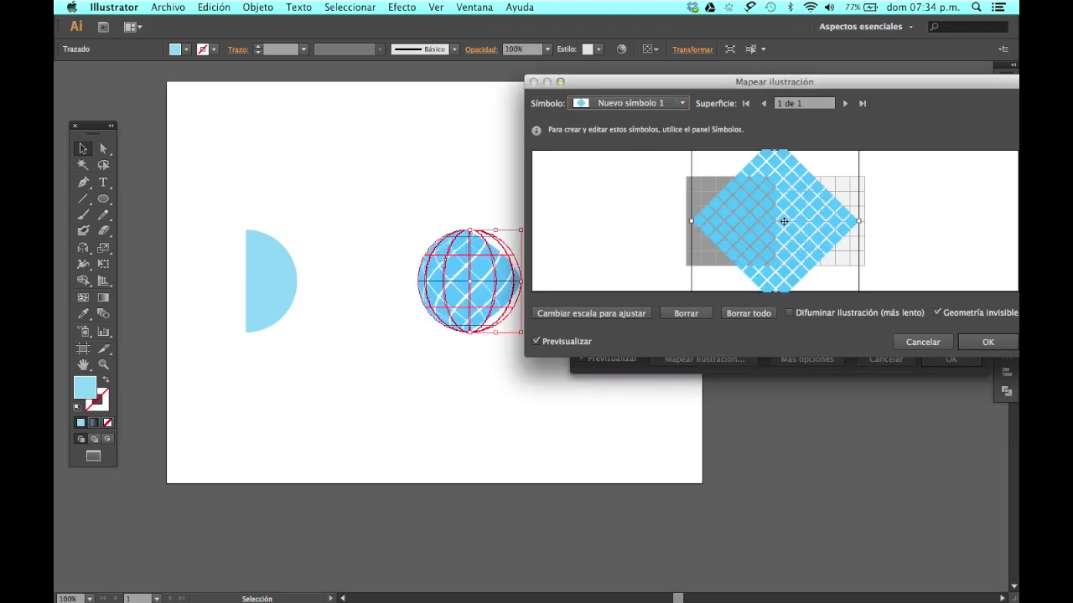
left_click_drag(784, 221, 864, 217)
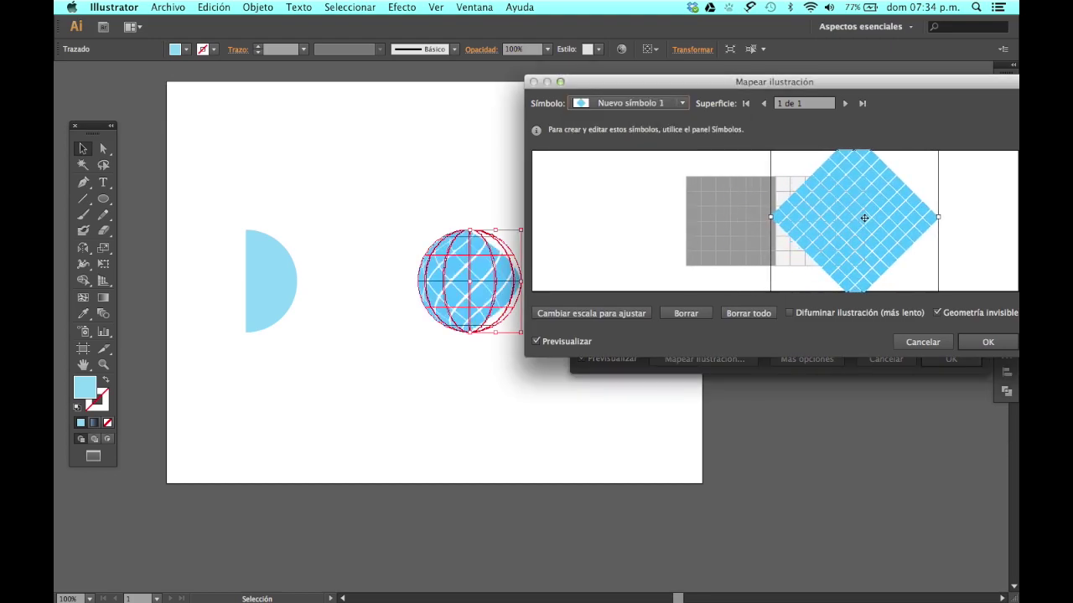
key("Up")
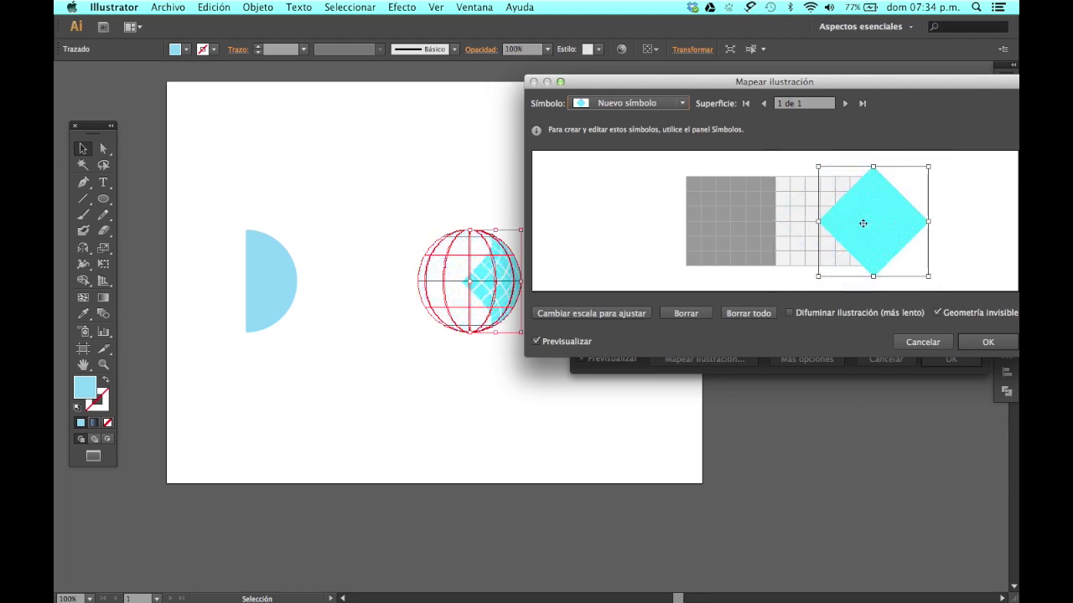
left_click(863, 223)
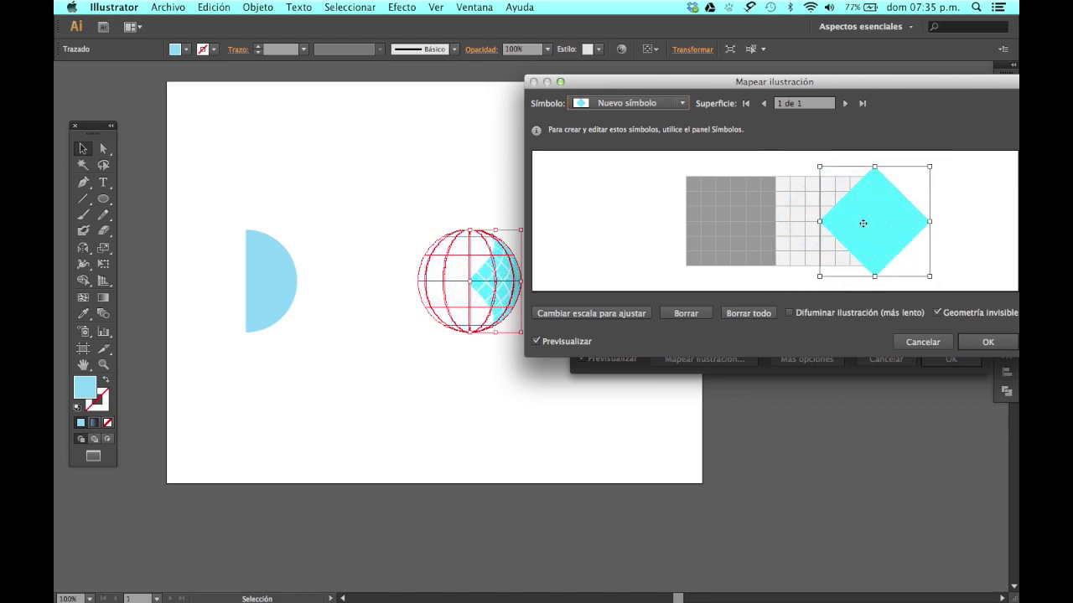
key("Return")
key("Return")
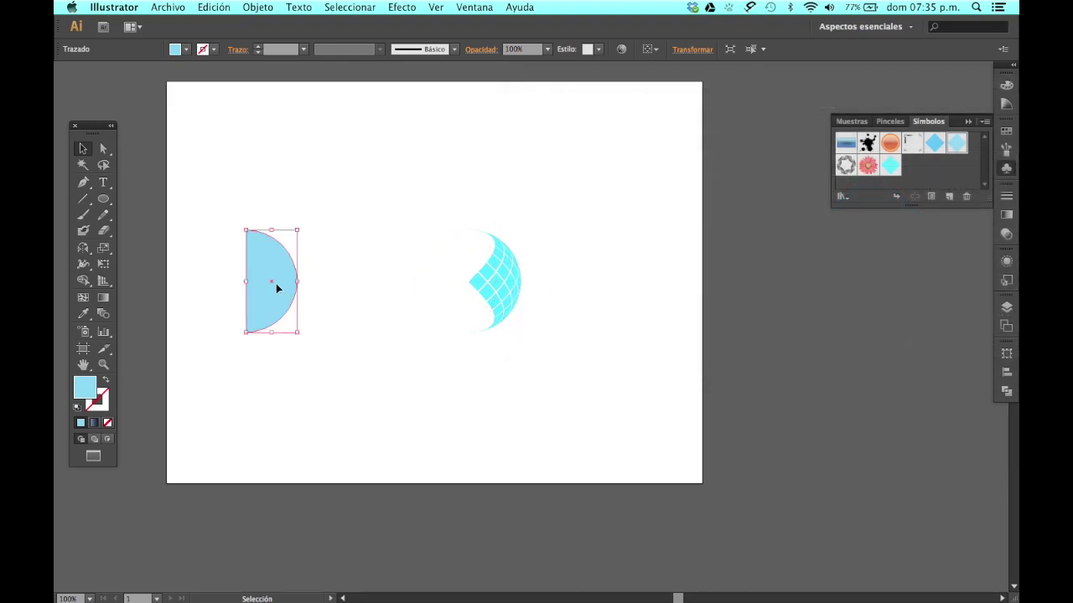
Step: Drag the half-circle right onto the sphere, nudge it slightly left, and reselect it
left_click_drag(277, 288, 498, 290)
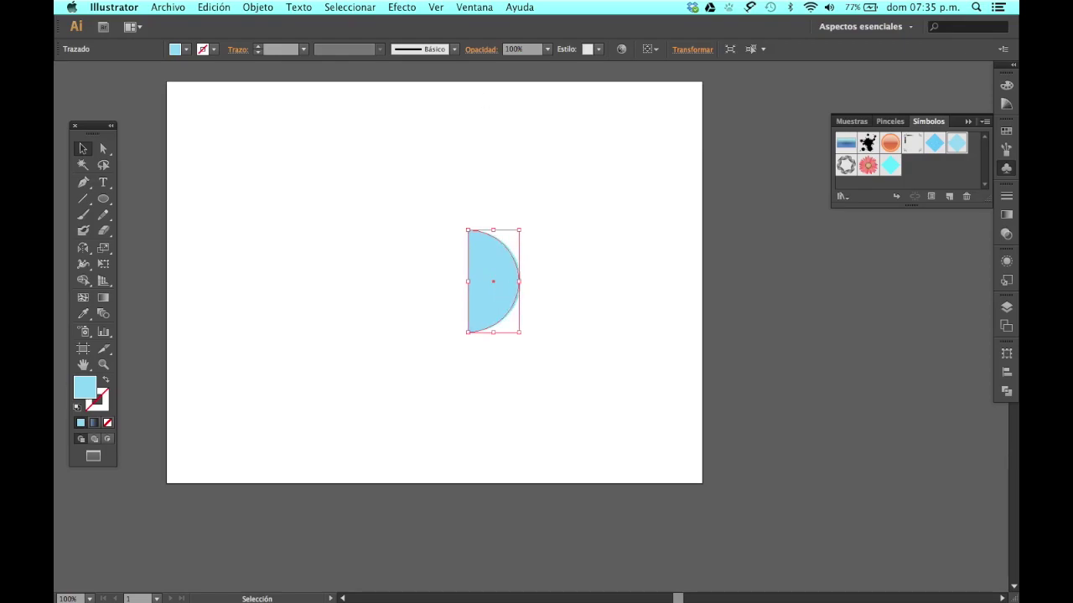
key("shift+Left")
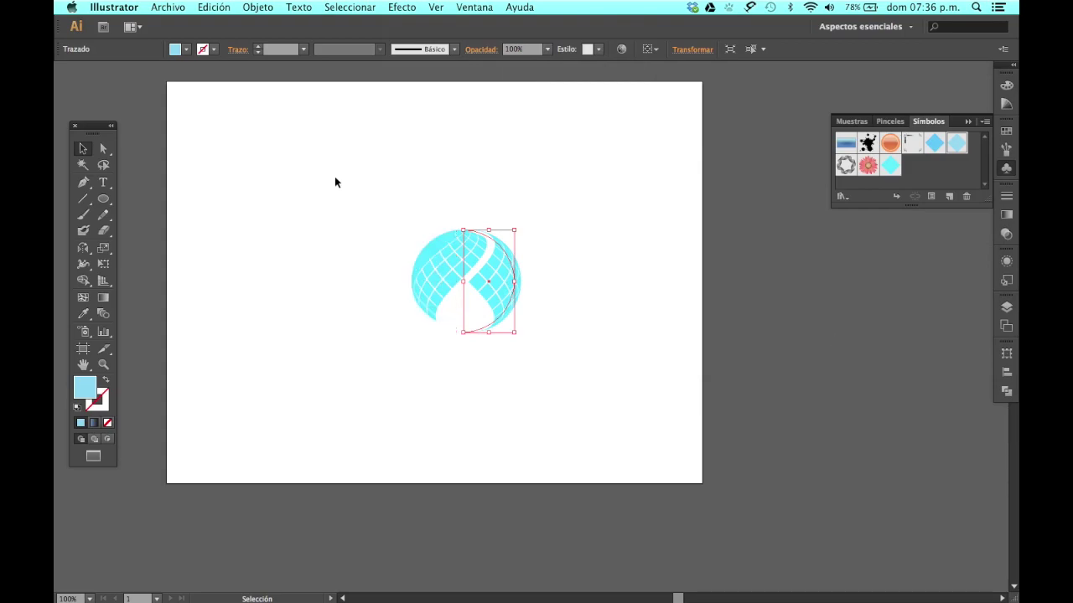
left_click_drag(336, 178, 600, 367)
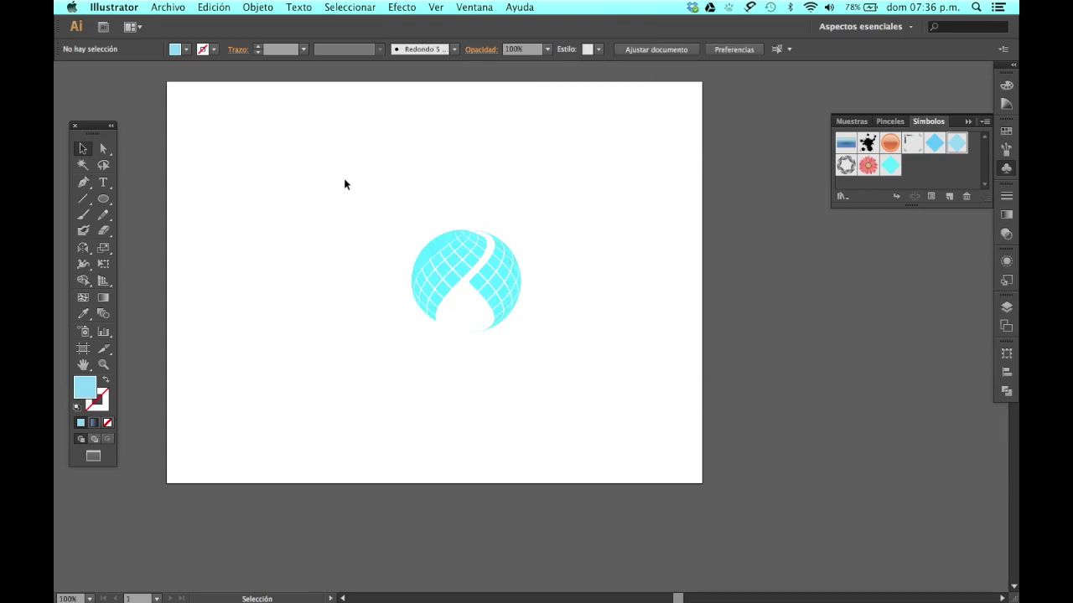
Step: Expand the globe's appearance, ungroup it twice, release its clipping mask, and deselect
left_click(213, 8)
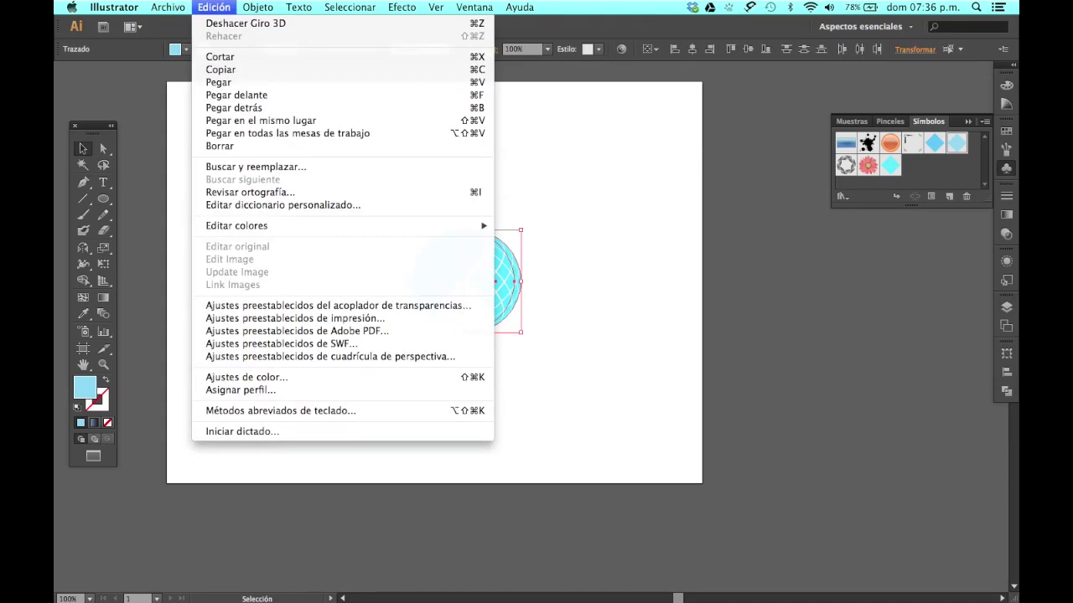
mouse_move(258, 7)
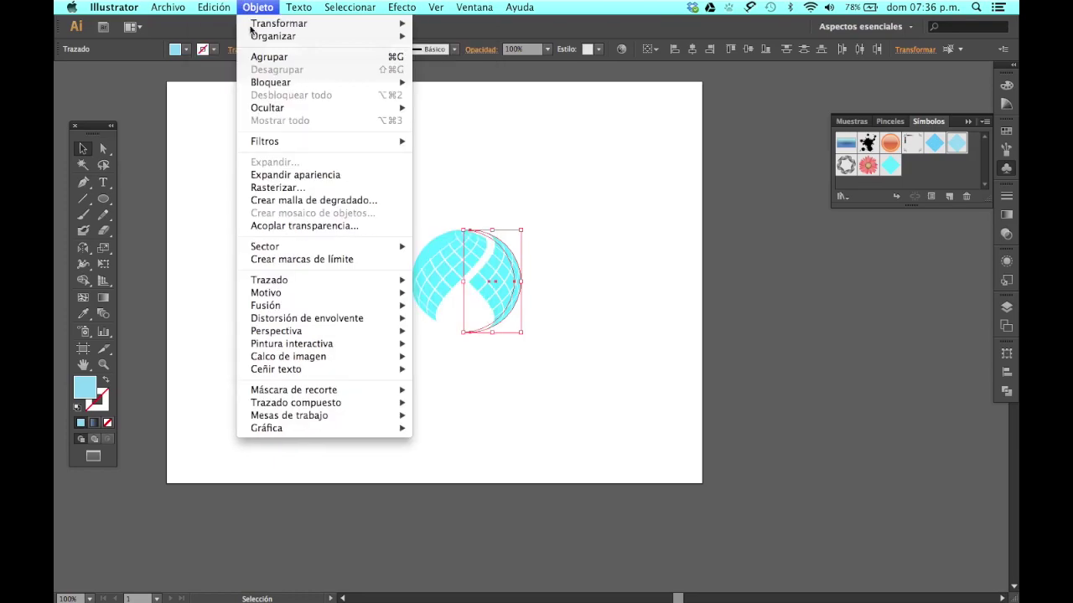
left_click(332, 173)
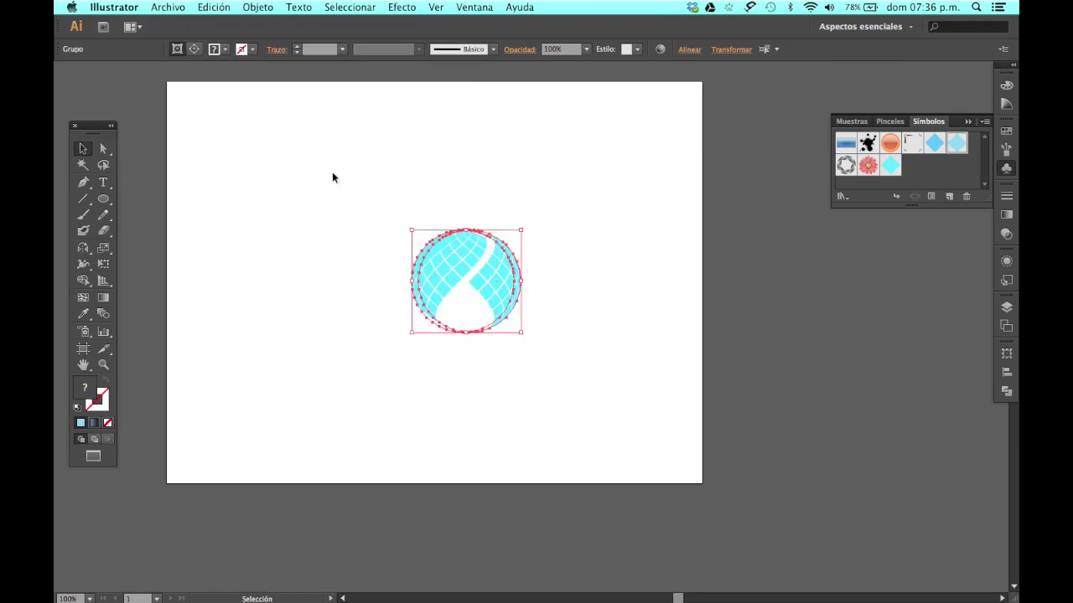
right_click(490, 295)
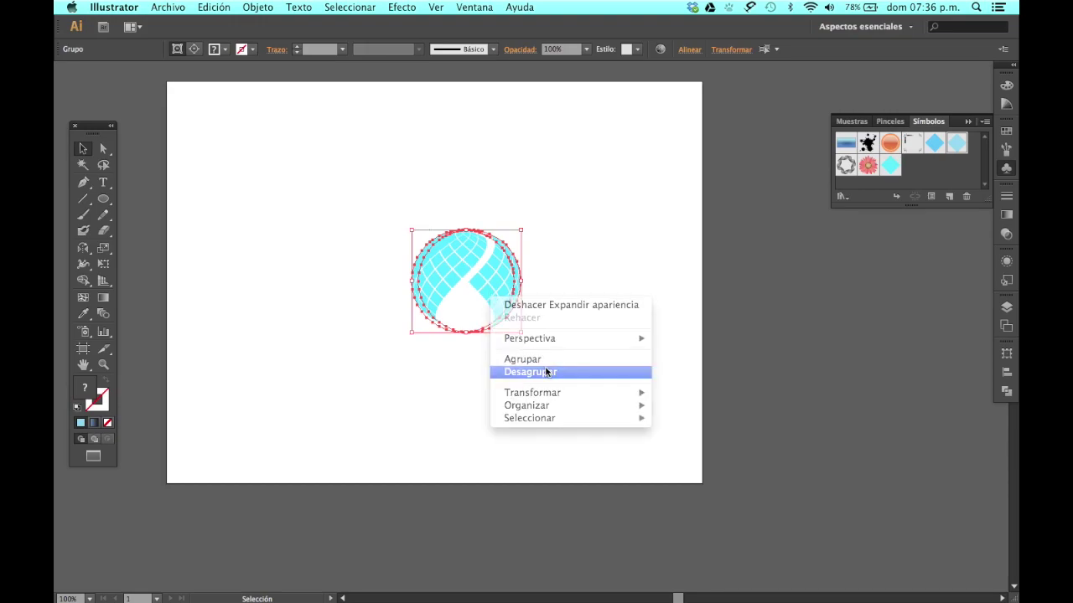
left_click(546, 372)
right_click(452, 289)
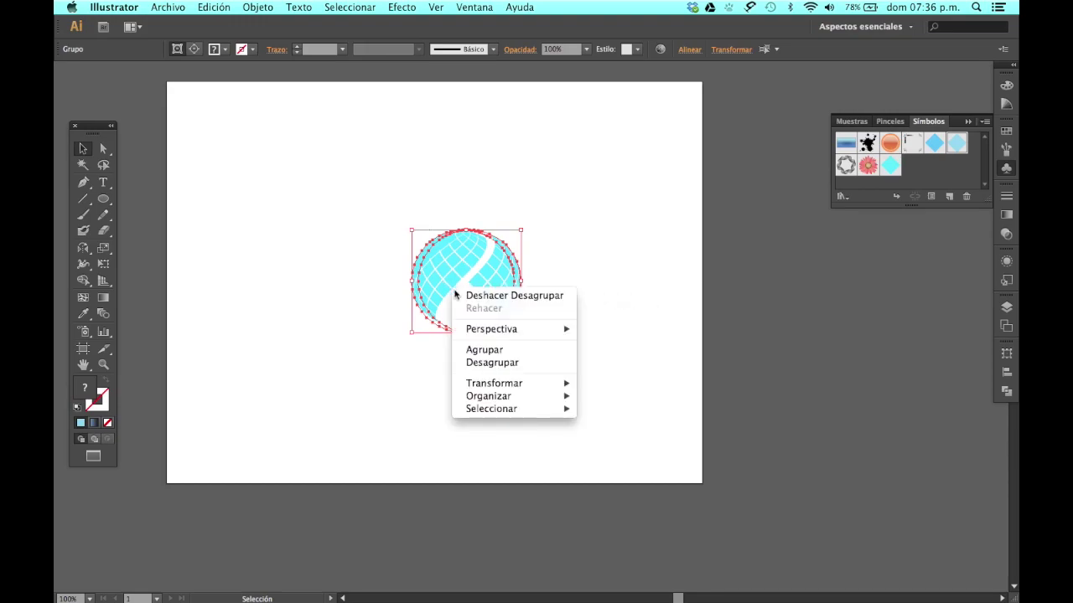
left_click(491, 364)
right_click(466, 290)
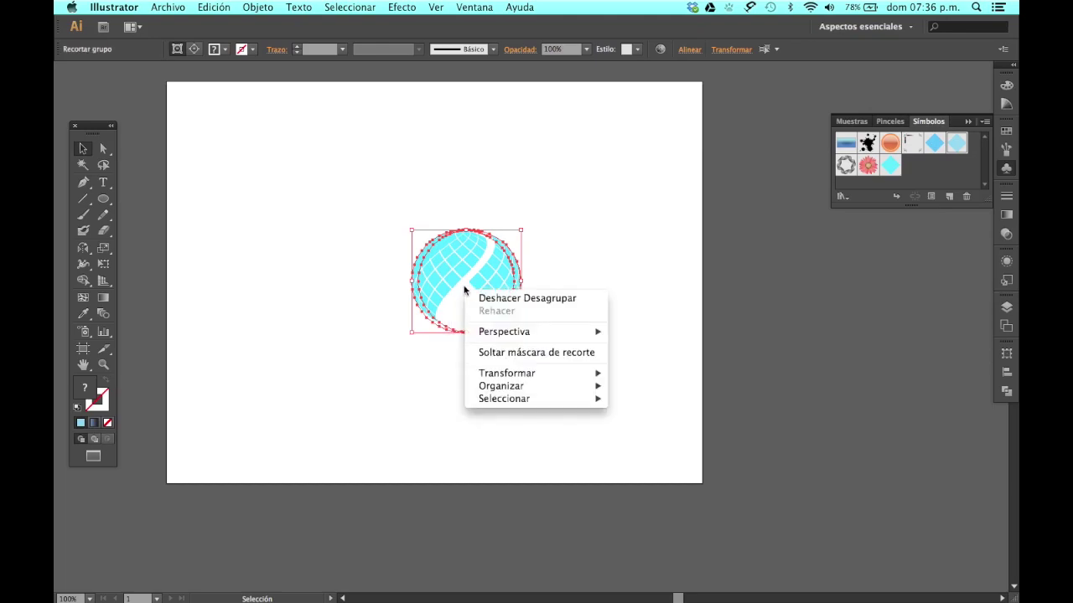
left_click(512, 353)
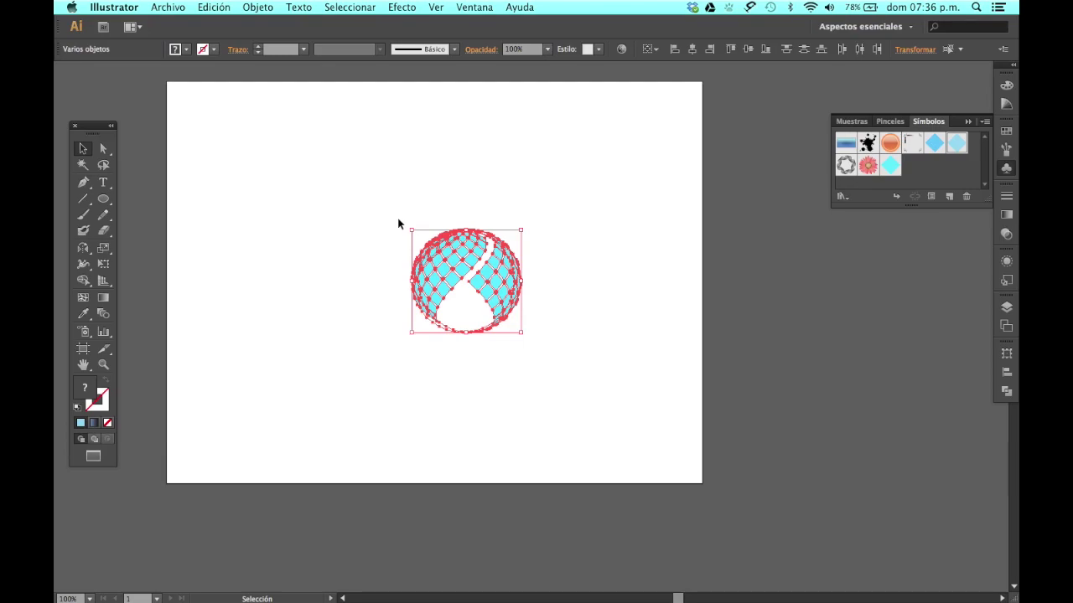
left_click(470, 218)
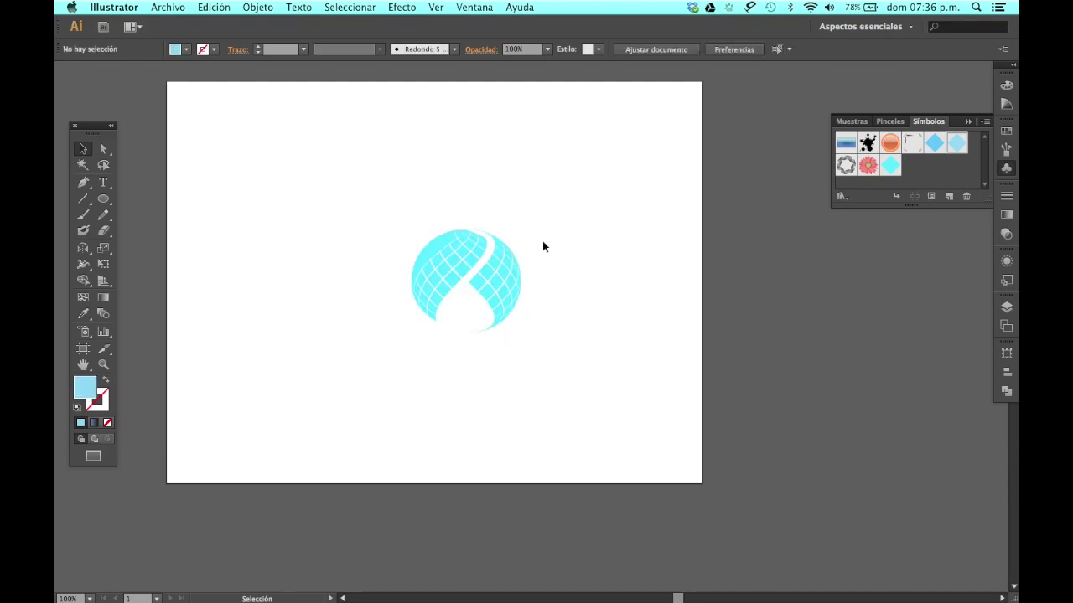
Step: Fill the globe tiles with a teal-to-blue linear gradient at about −131.5°, then select all tiles
left_click(501, 256)
left_click(864, 471)
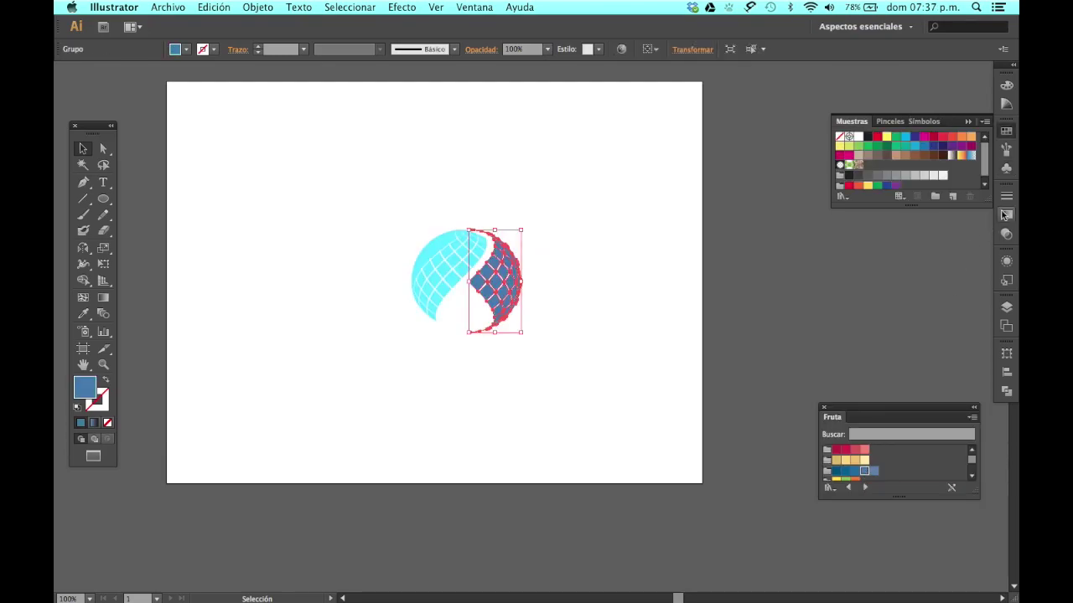
left_click(1006, 214)
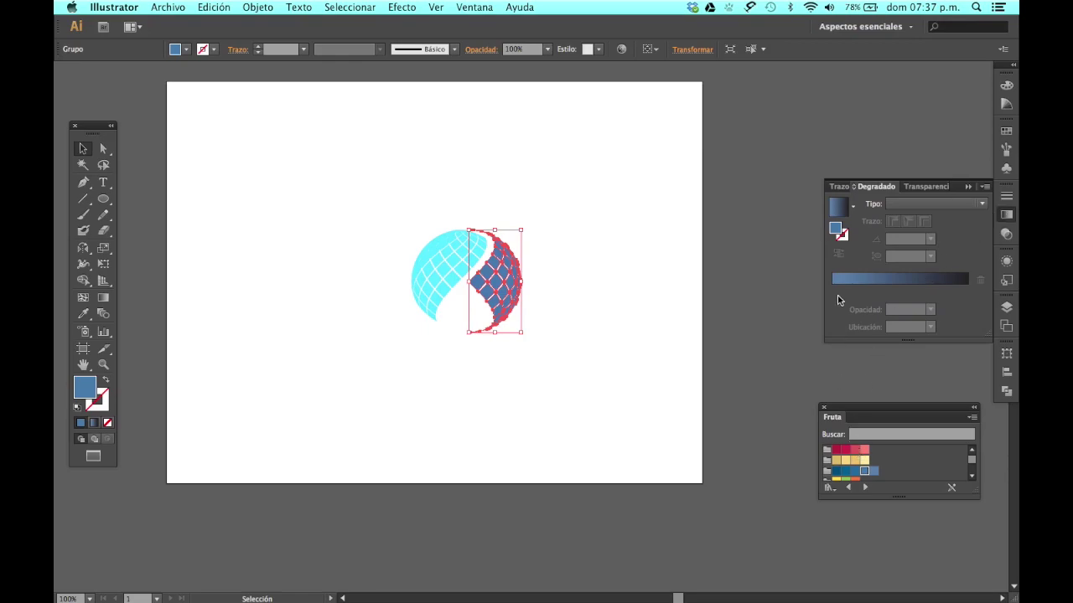
left_click(838, 207)
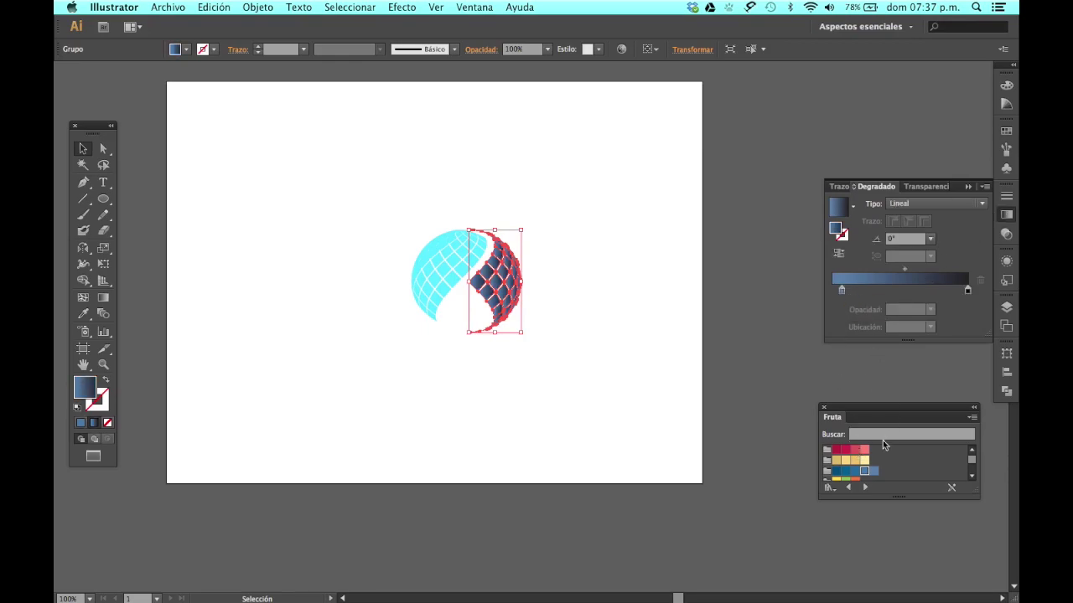
left_click(874, 472)
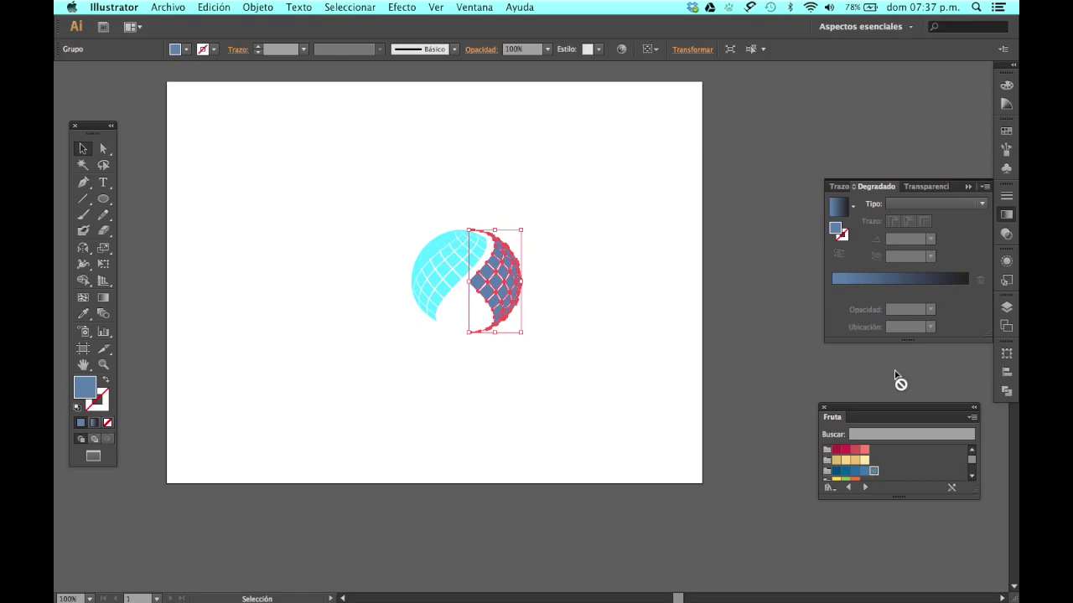
left_click(932, 288)
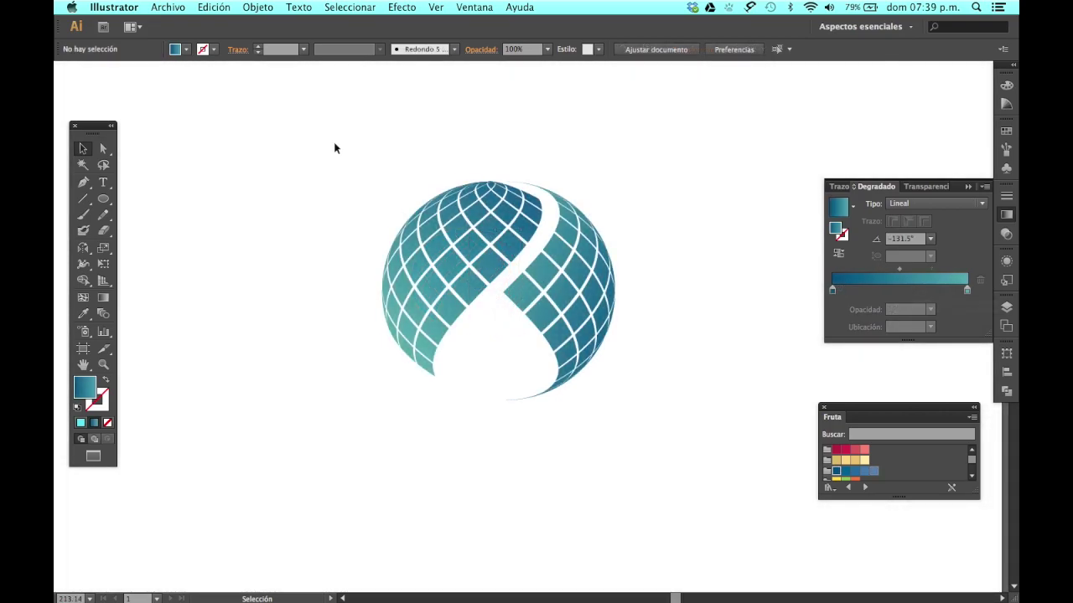
left_click_drag(336, 142, 683, 341)
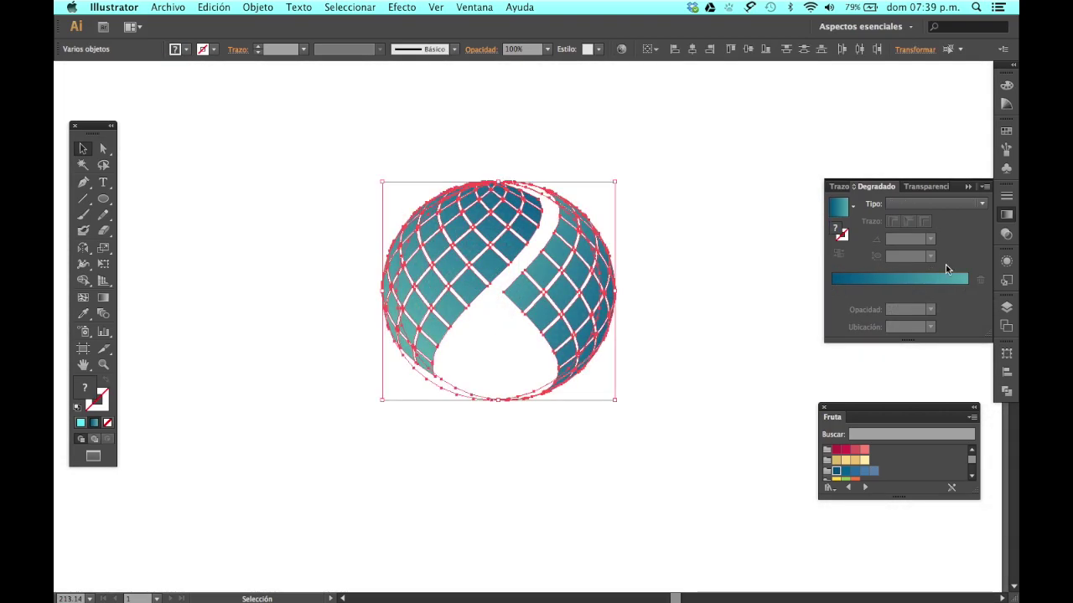
left_click(1004, 236)
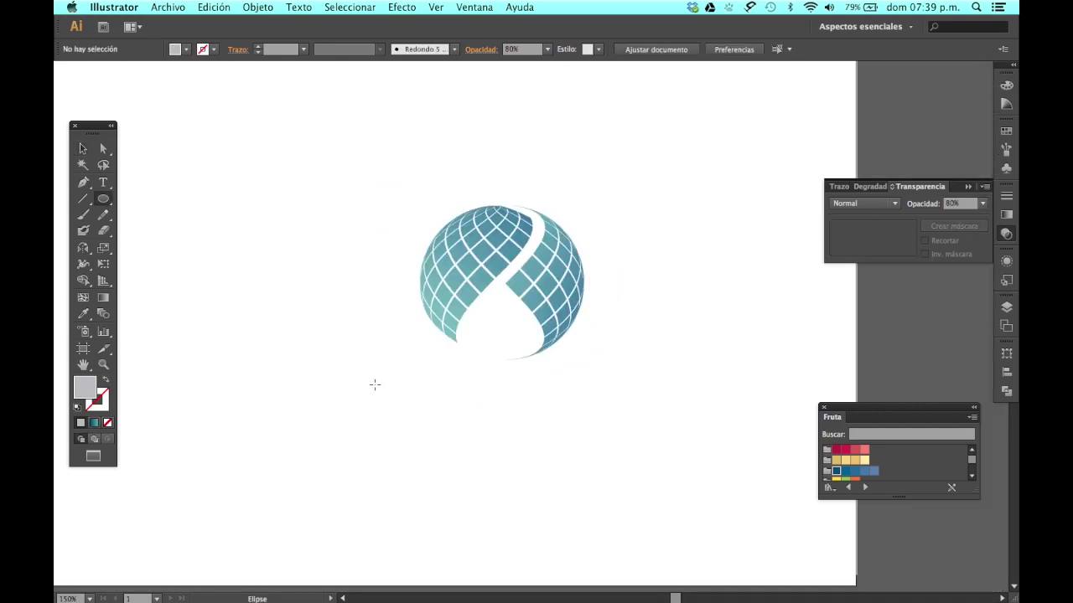
Step: Draw a flat grey ellipse below the globe and nudge it up just under it
left_click_drag(375, 385, 614, 415)
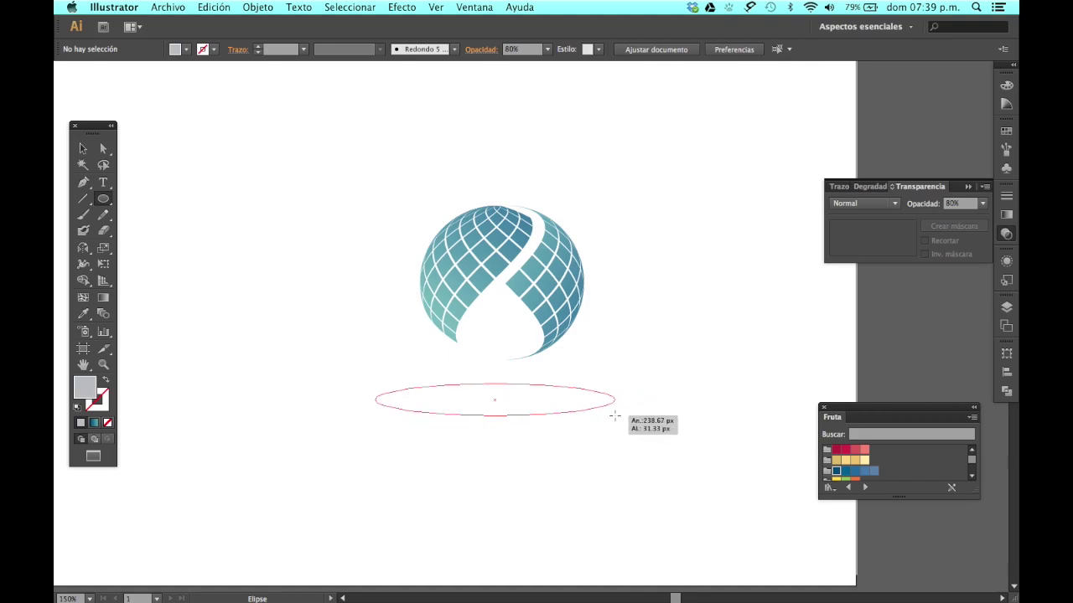
left_click_drag(614, 416, 600, 410)
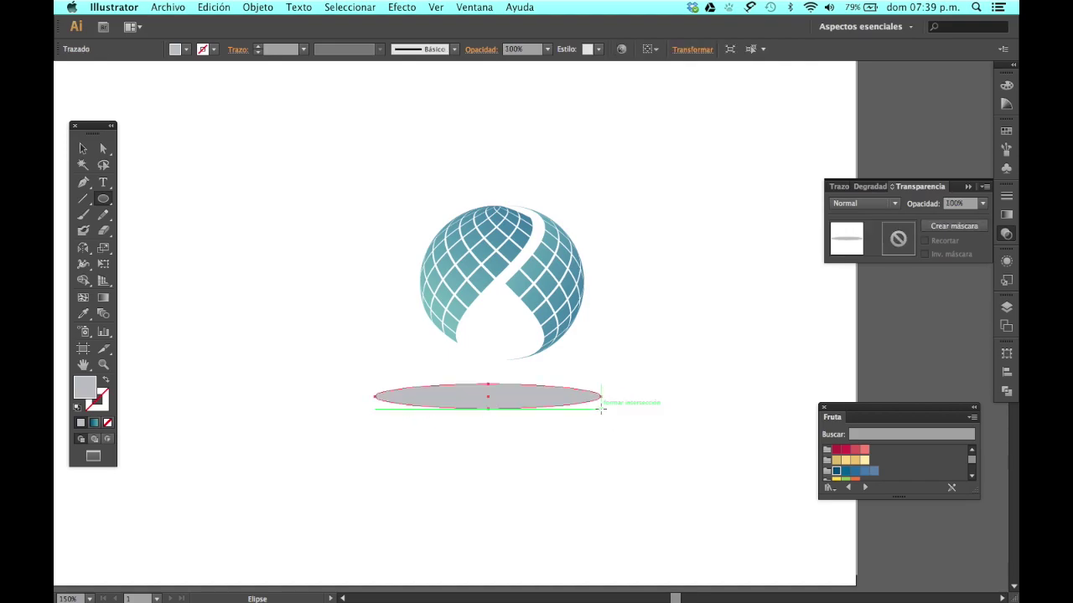
left_click(82, 149)
left_click(378, 362)
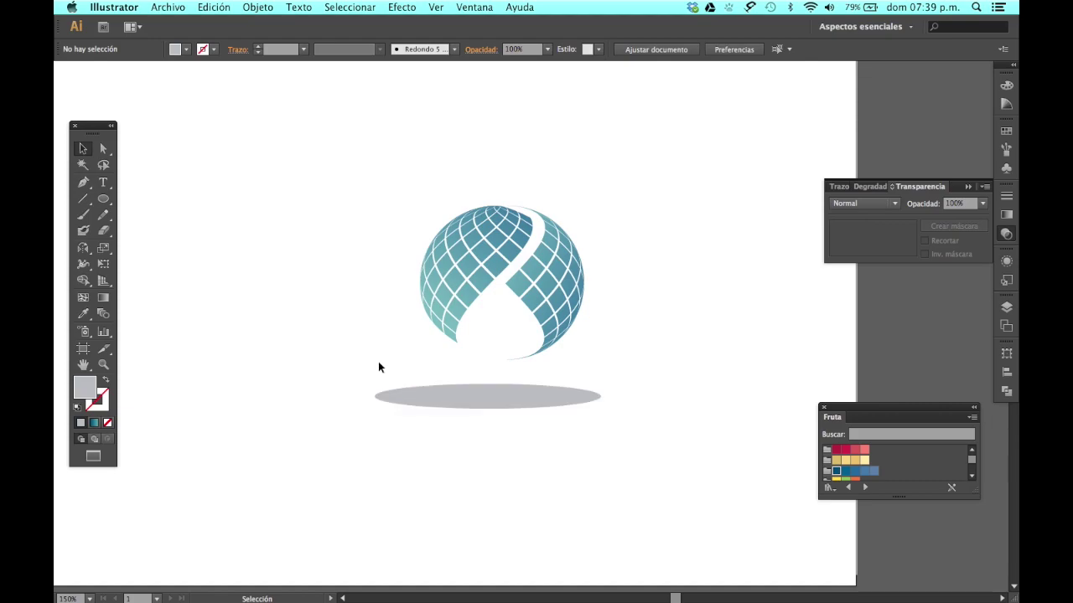
left_click(462, 406)
key("shift+Right")
key("shift+Up")
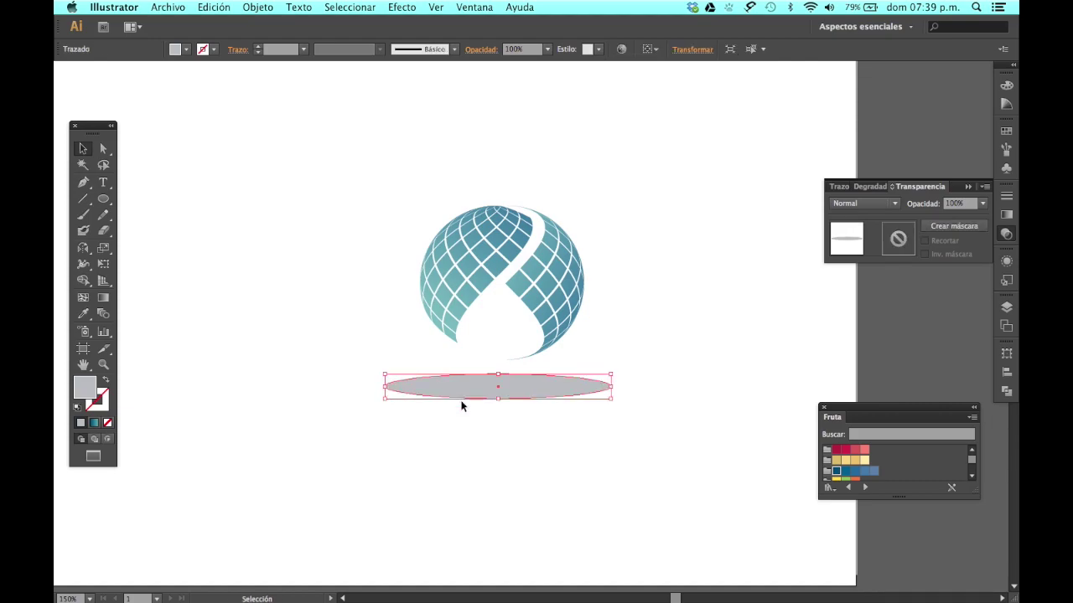
key("Up")
key("Up")
key("Up")
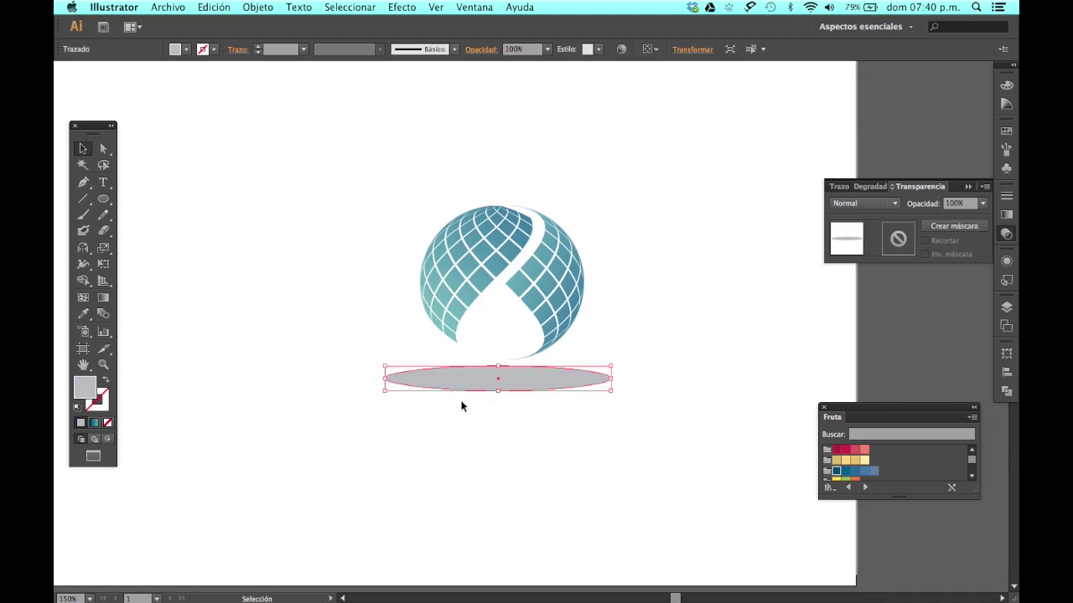
key("Up")
key("Up")
key("Up")
key("Up")
key("Up")
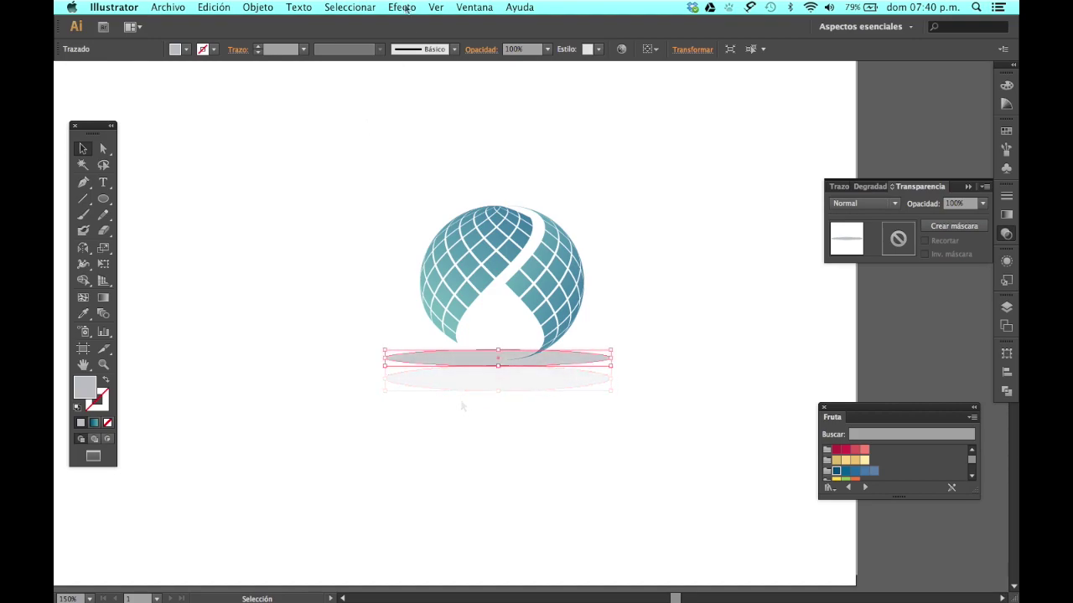
Step: Apply a 19-pixel Gaussian Blur to the ellipse to make a soft shadow
left_click(402, 8)
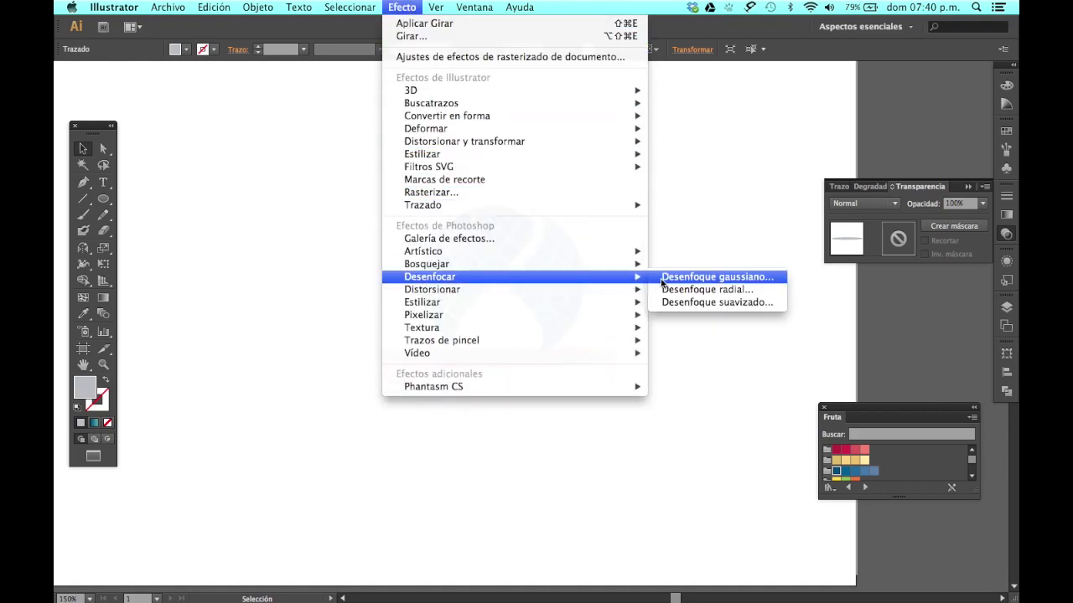
mouse_move(430, 276)
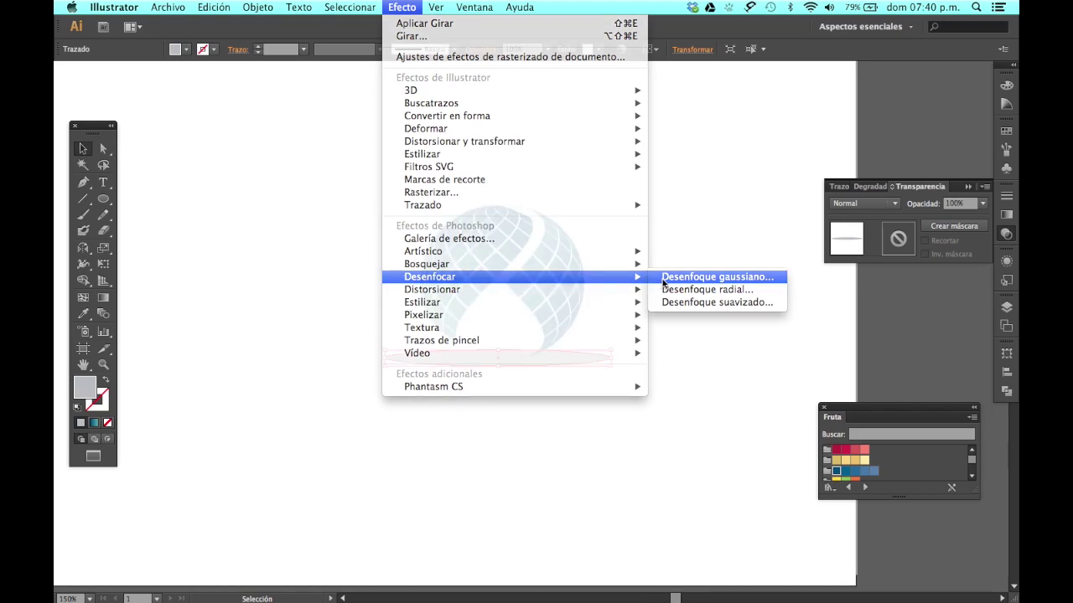
left_click(663, 277)
left_click_drag(502, 282, 438, 161)
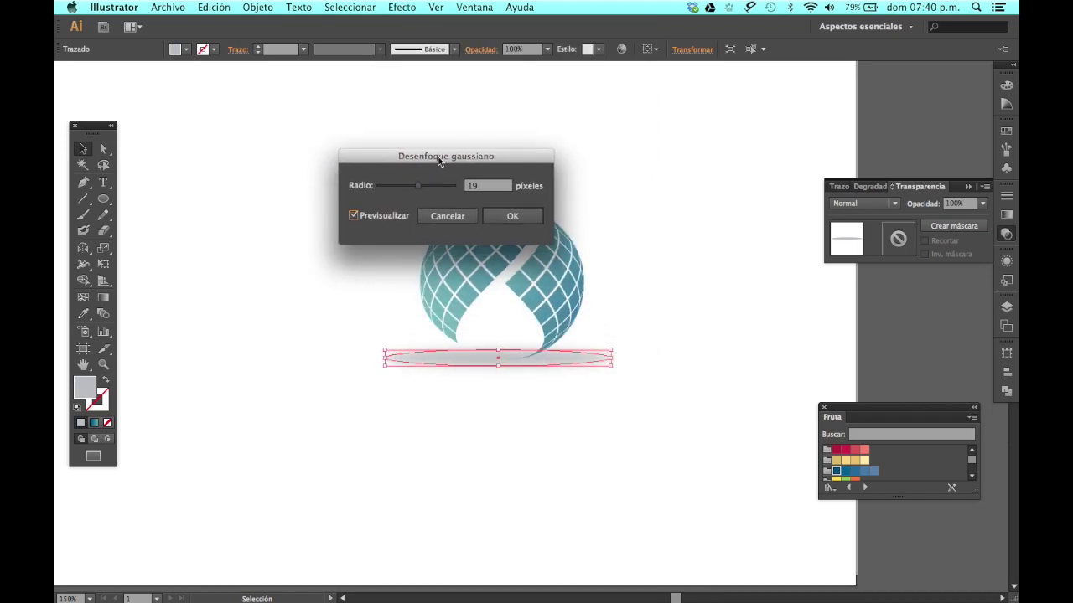
left_click(528, 216)
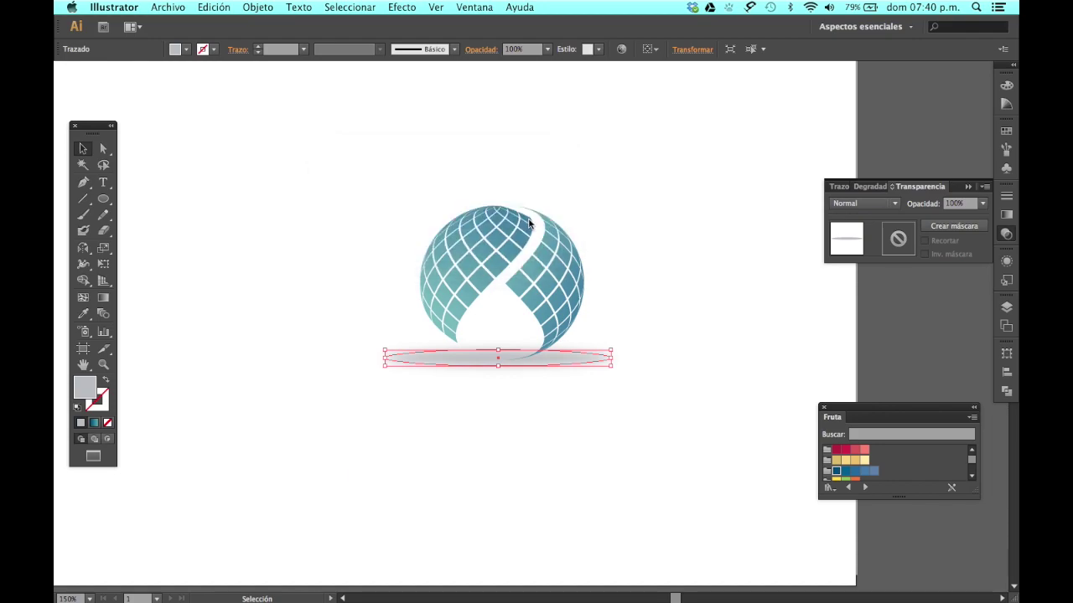
Step: Place a text point below the logo and start typing 'NOMB' in capitals
key("t")
left_click(333, 424)
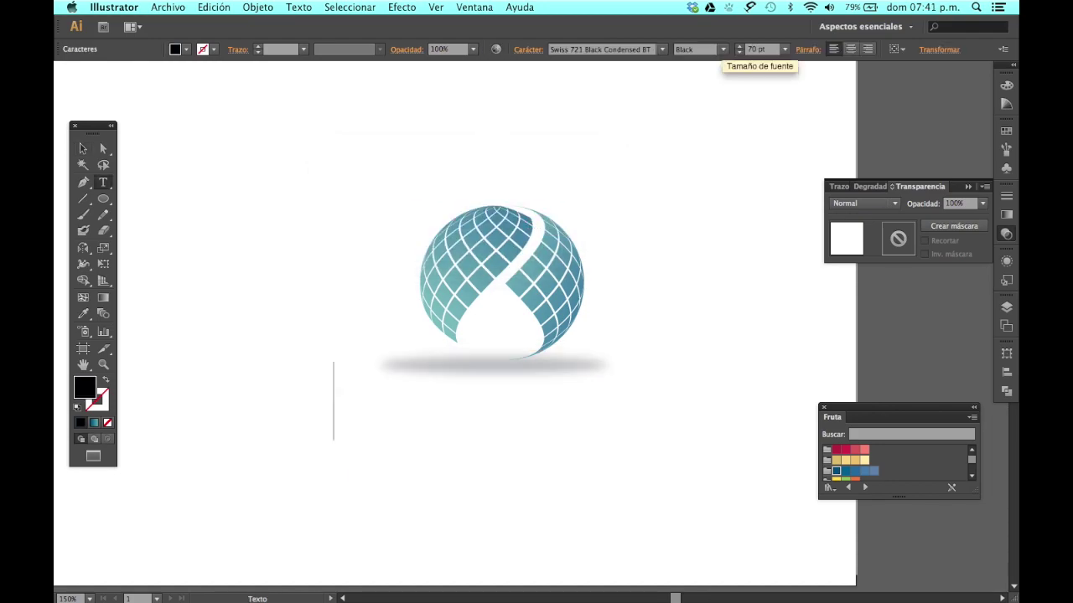
type("Nom")
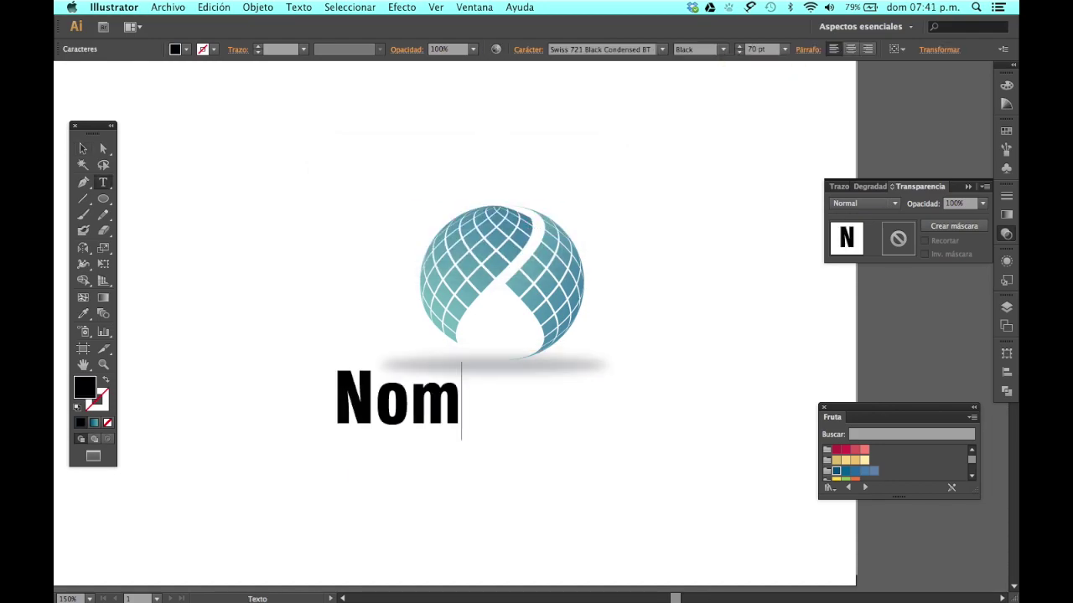
key("BackSpace")
key("BackSpace")
type("OMB")
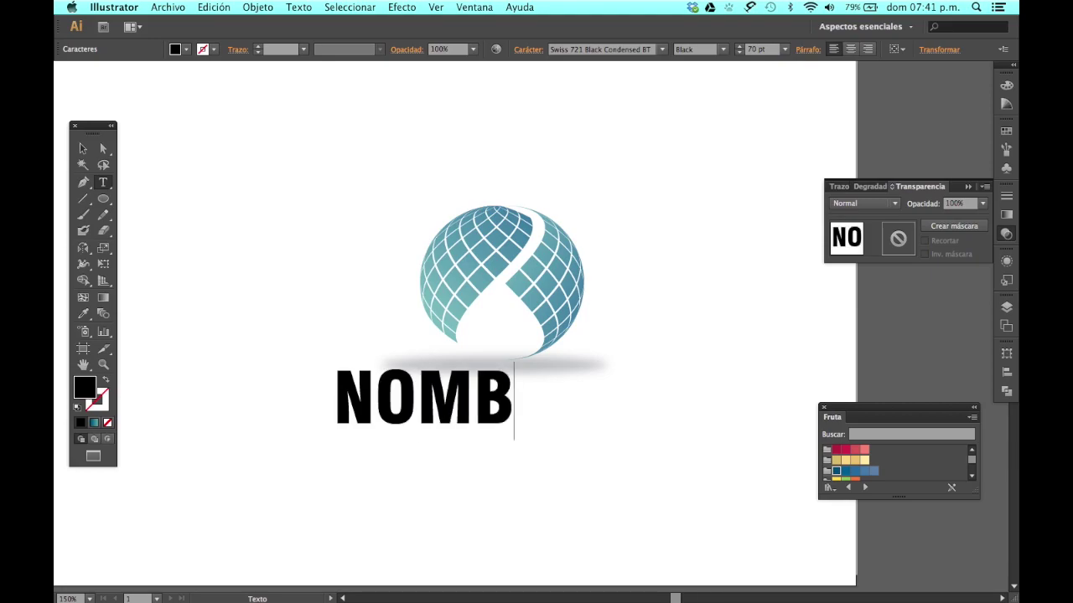